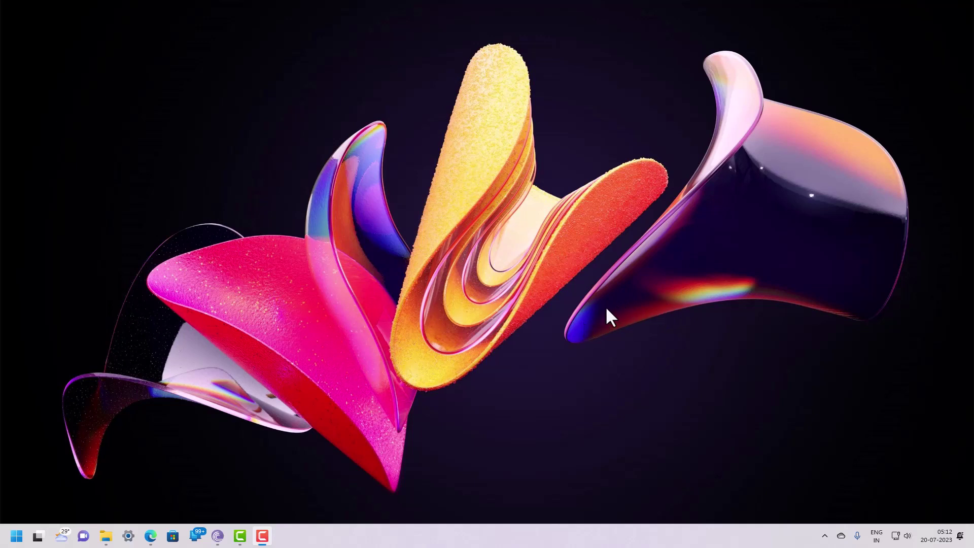
Bring up the Apache Lounge download page in Edge, and open the Downloads folder window over it.
{"action": "left_click", "coordinate": [150, 536]}
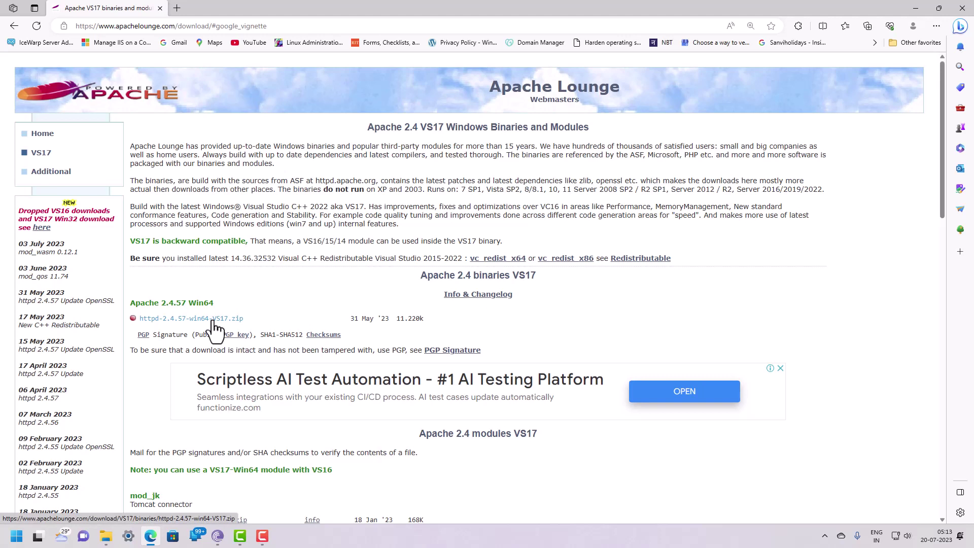
{"action": "left_click", "coordinate": [106, 537]}
{"action": "left_click", "coordinate": [275, 489]}
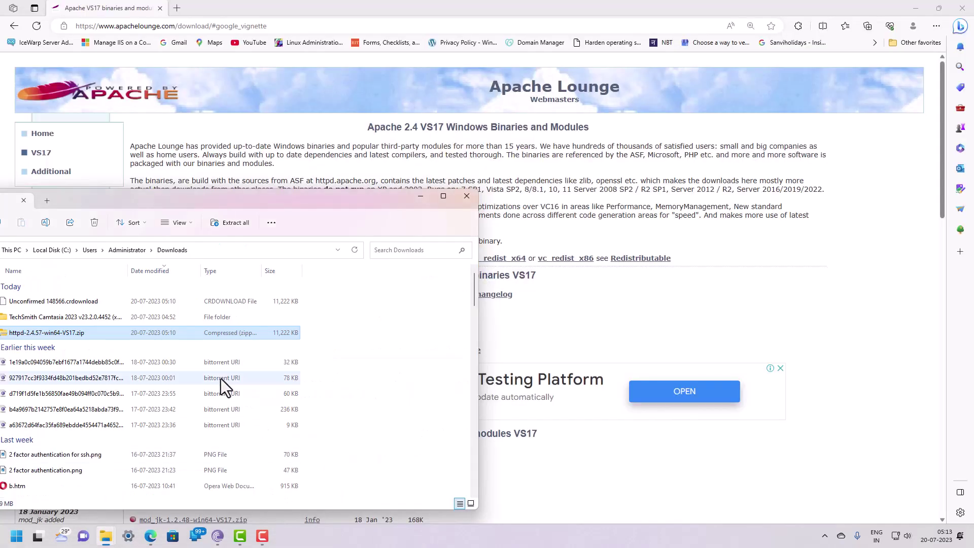
{"action": "left_click_drag", "start_coordinate": [172, 201], "coordinate": [449, 183]}
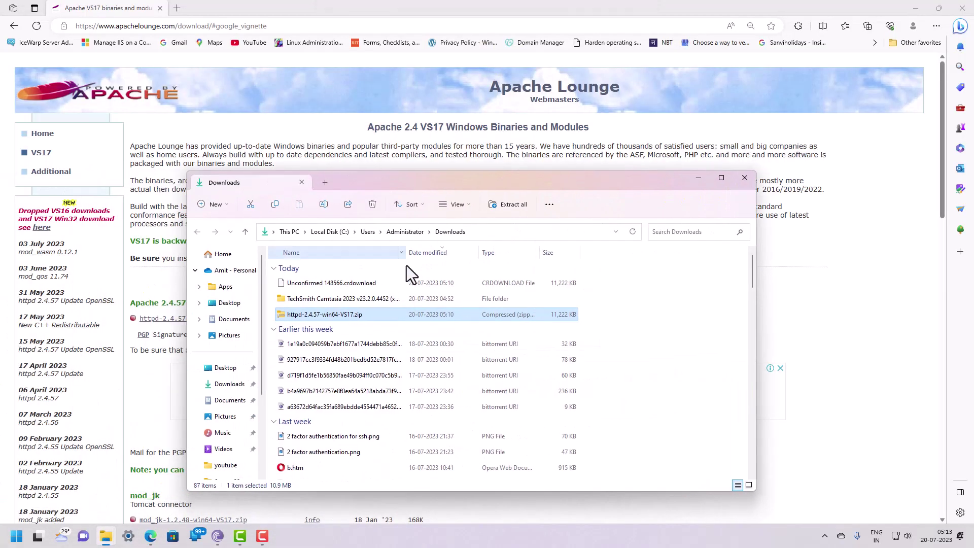
Extract all files from httpd-2.4.57-win64-VS17.zip to the root of Local Disk (C:).
{"action": "right_click", "coordinate": [361, 315]}
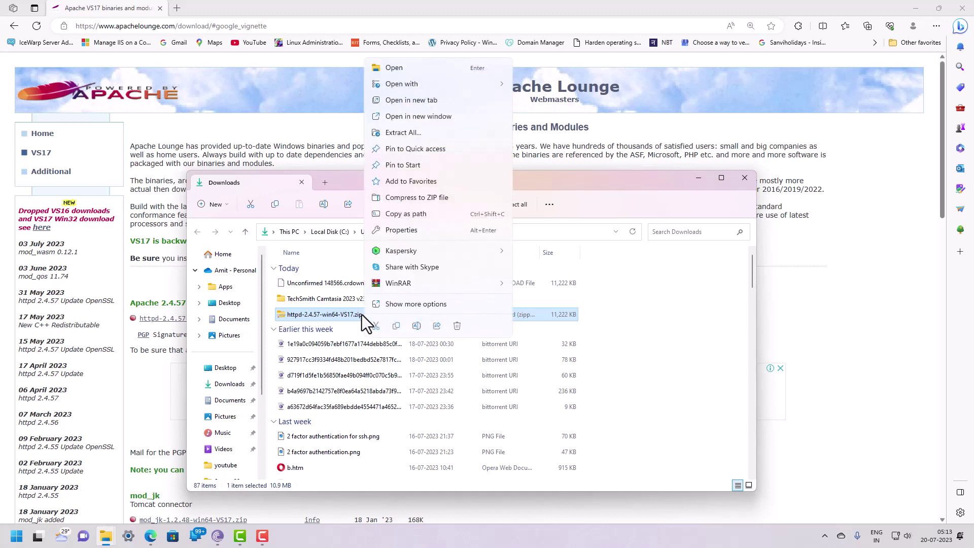
{"action": "left_click", "coordinate": [414, 133]}
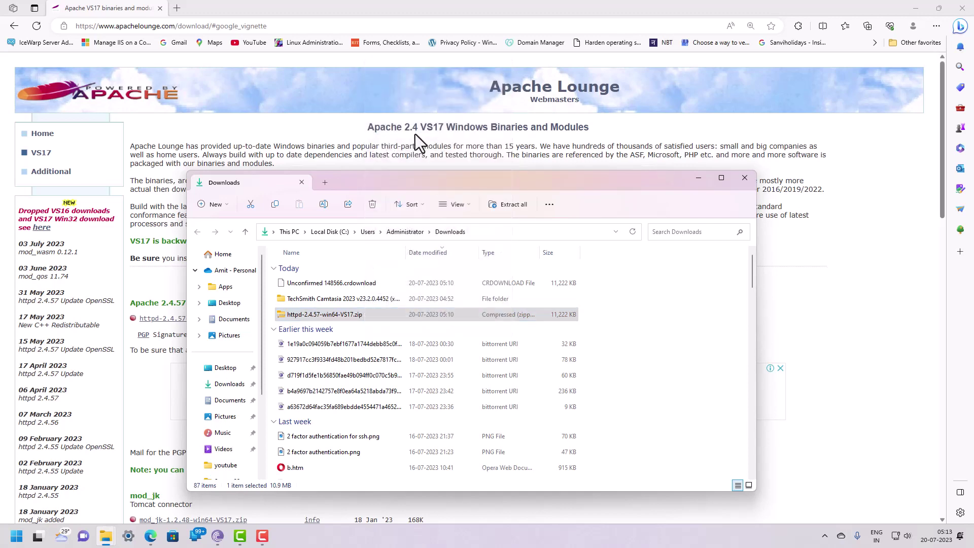
{"action": "left_click_drag", "start_coordinate": [374, 160], "coordinate": [231, 186]}
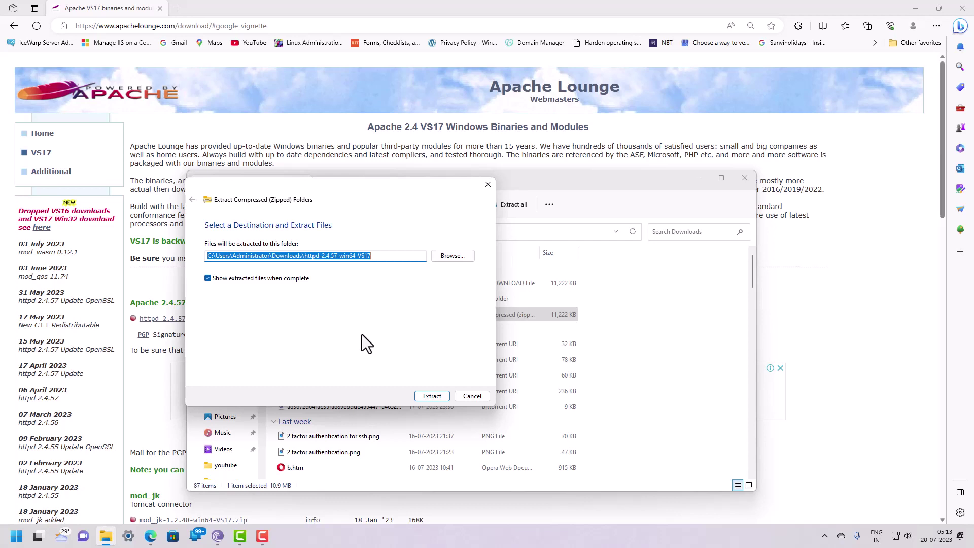
{"action": "left_click", "coordinate": [452, 254]}
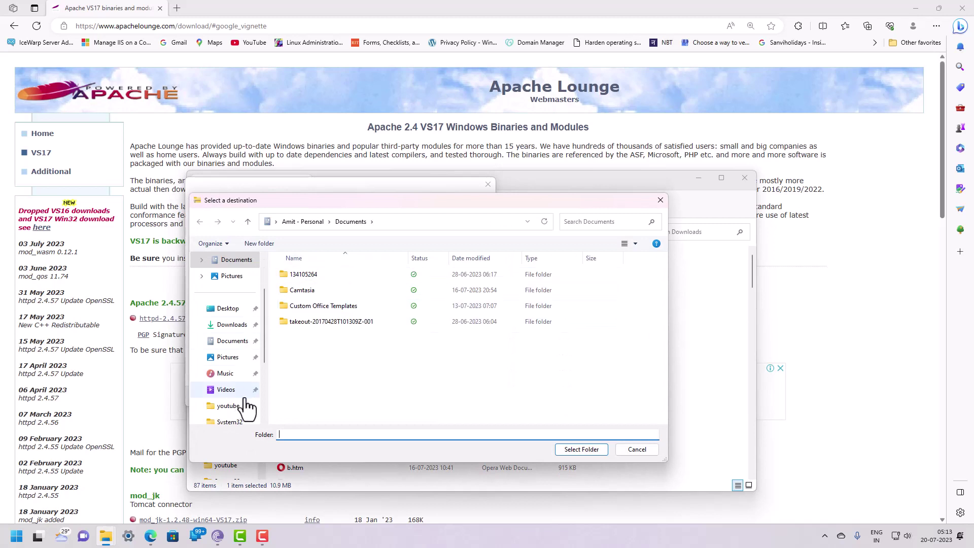
{"action": "scroll", "coordinate": [258, 398], "scroll_direction": "down", "scroll_amount": 2}
{"action": "left_click", "coordinate": [236, 405]}
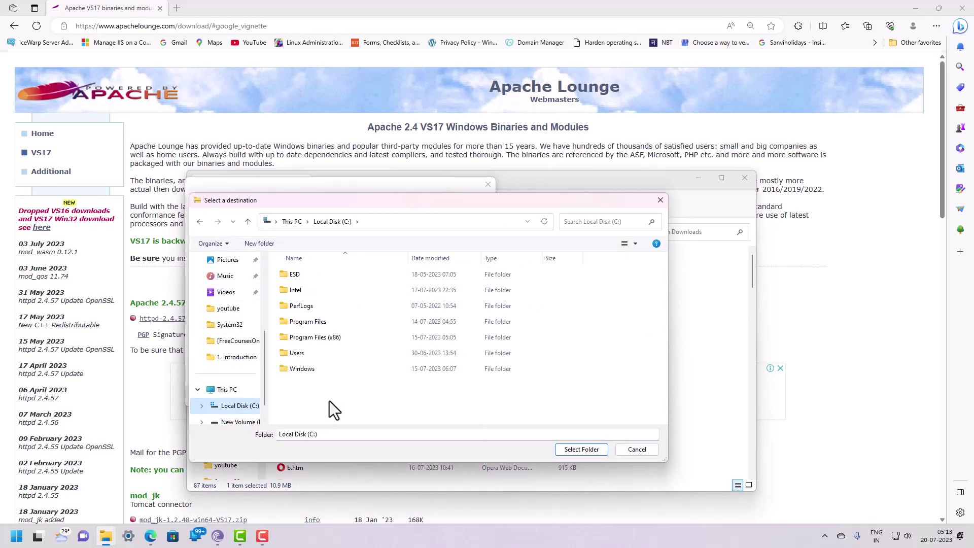
{"action": "left_click", "coordinate": [571, 450]}
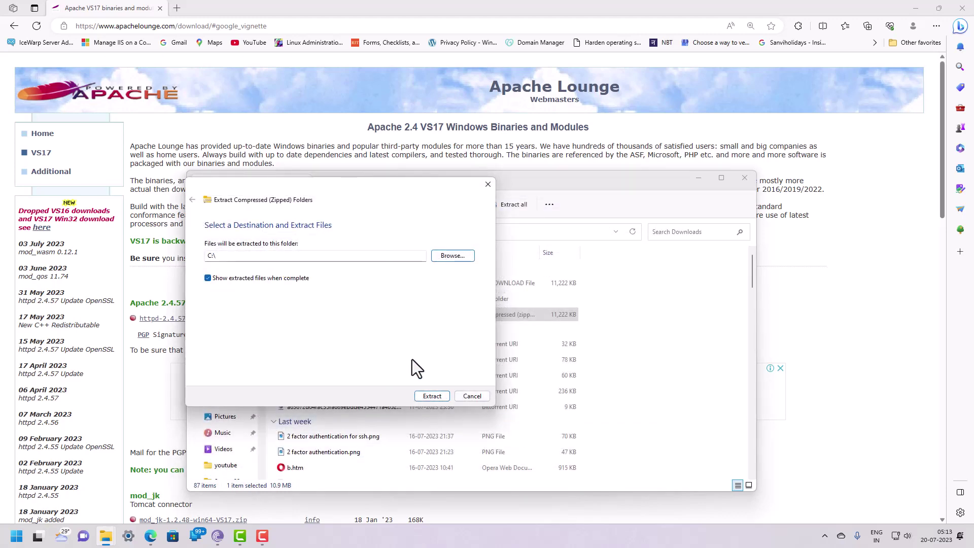
{"action": "left_click", "coordinate": [432, 396]}
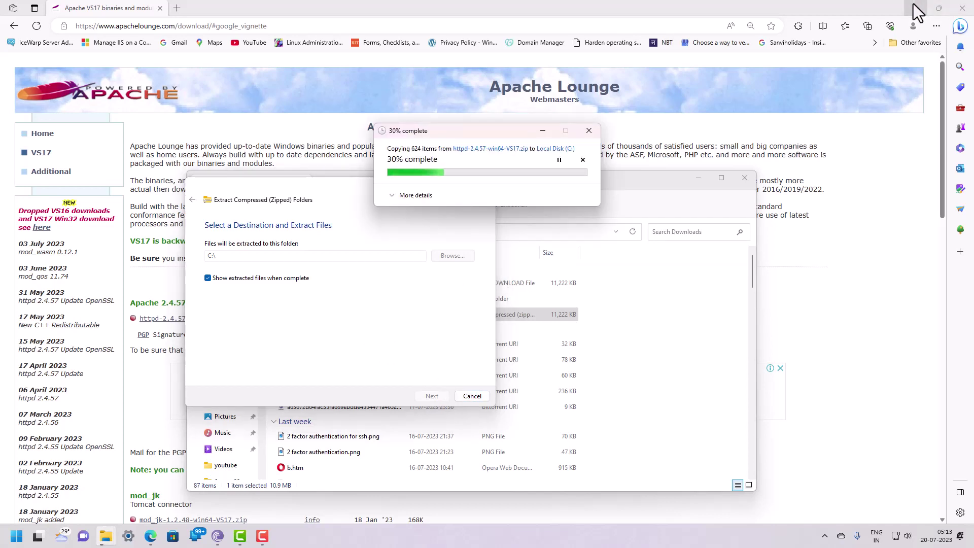
Minimize the browser and grant administrator permission to continue copying the extracted files to C:\.
{"action": "left_click", "coordinate": [285, 26]}
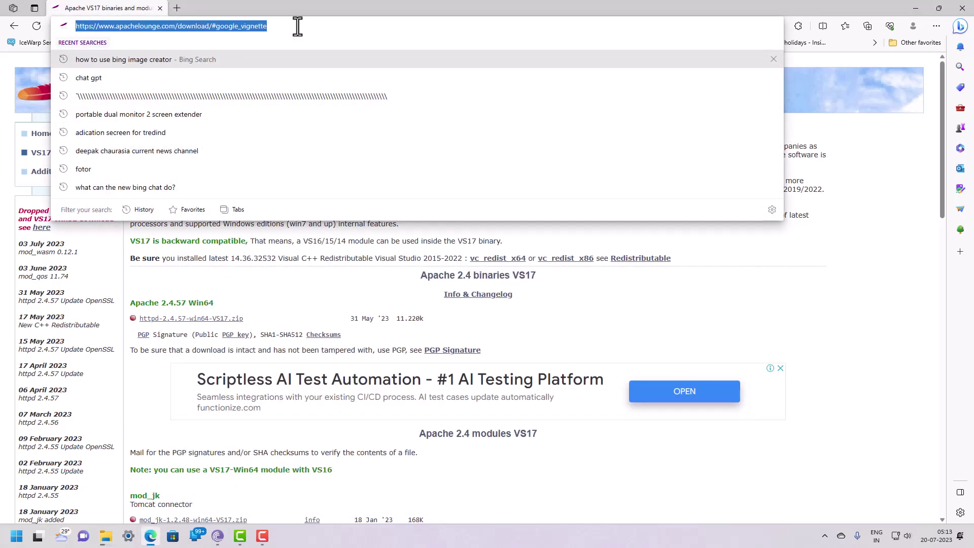
{"action": "left_click", "coordinate": [911, 4]}
{"action": "left_click_drag", "start_coordinate": [450, 127], "coordinate": [312, 113]}
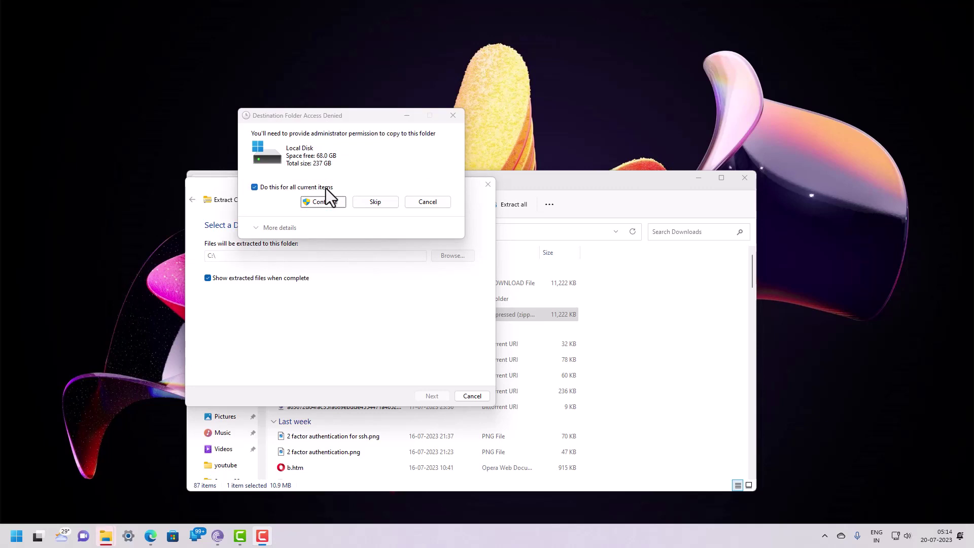
{"action": "left_click", "coordinate": [323, 203]}
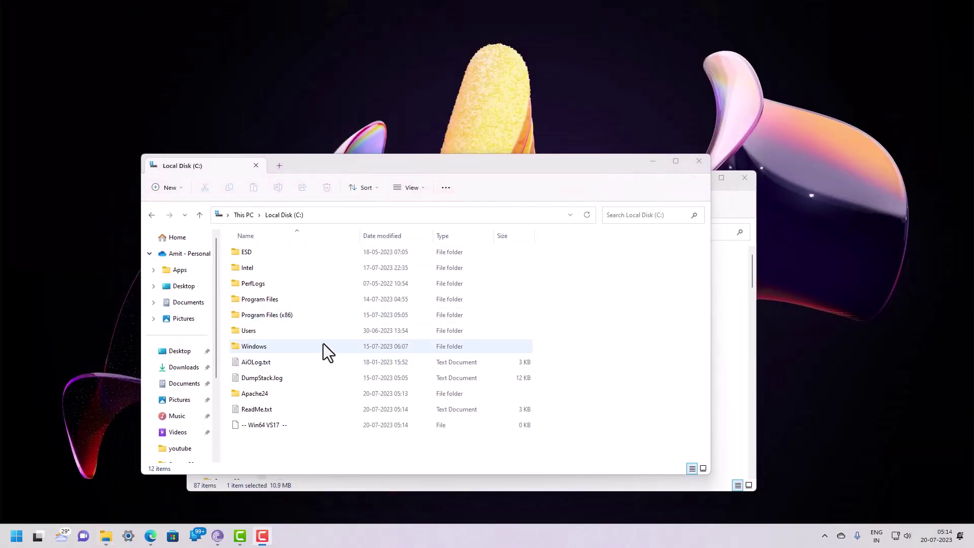
Open the conf folder inside C:\Apache24.
{"action": "left_click", "coordinate": [258, 396]}
{"action": "double_click", "coordinate": [258, 396]}
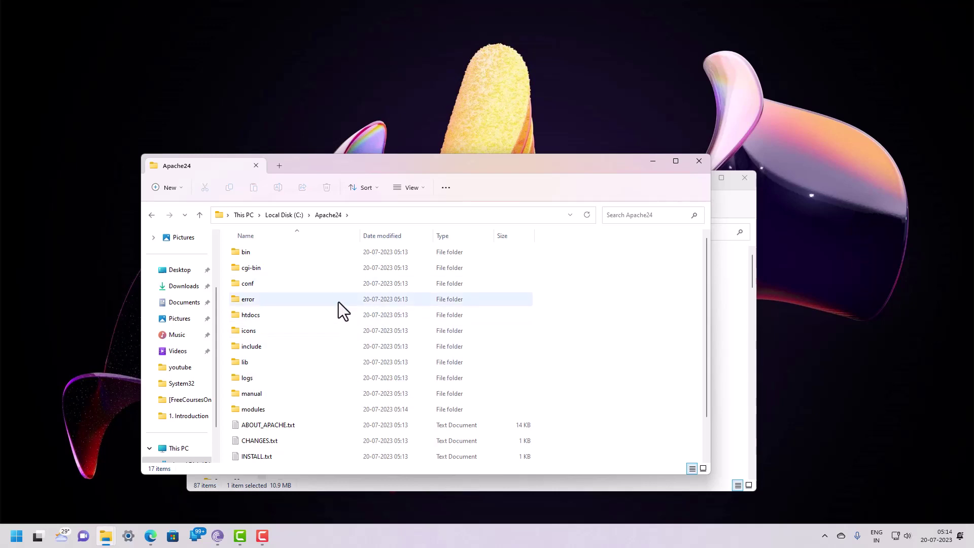
{"action": "double_click", "coordinate": [249, 285]}
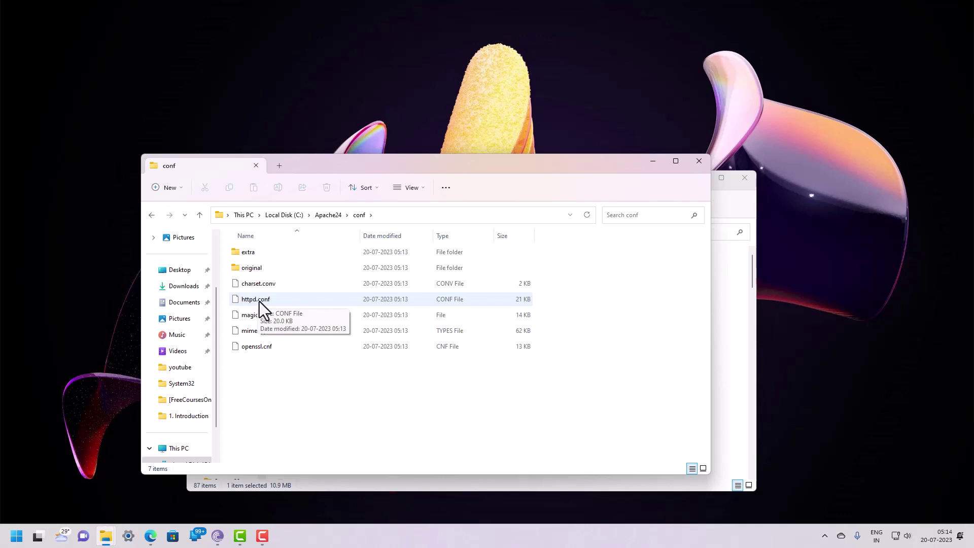
Open httpd.conf in Notepad and make Notepad the default app for .conf files.
{"action": "right_click", "coordinate": [264, 306]}
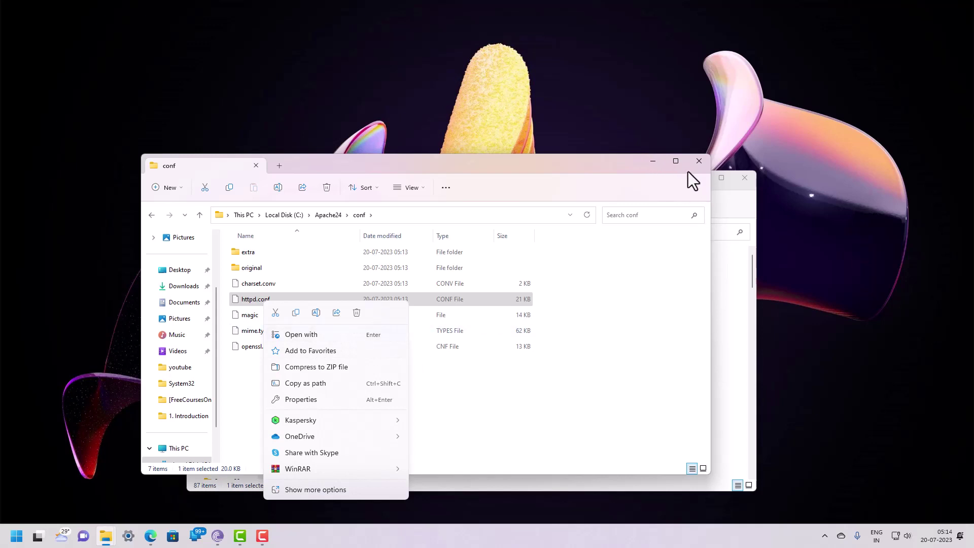
{"action": "left_click", "coordinate": [658, 171]}
{"action": "right_click", "coordinate": [255, 300]}
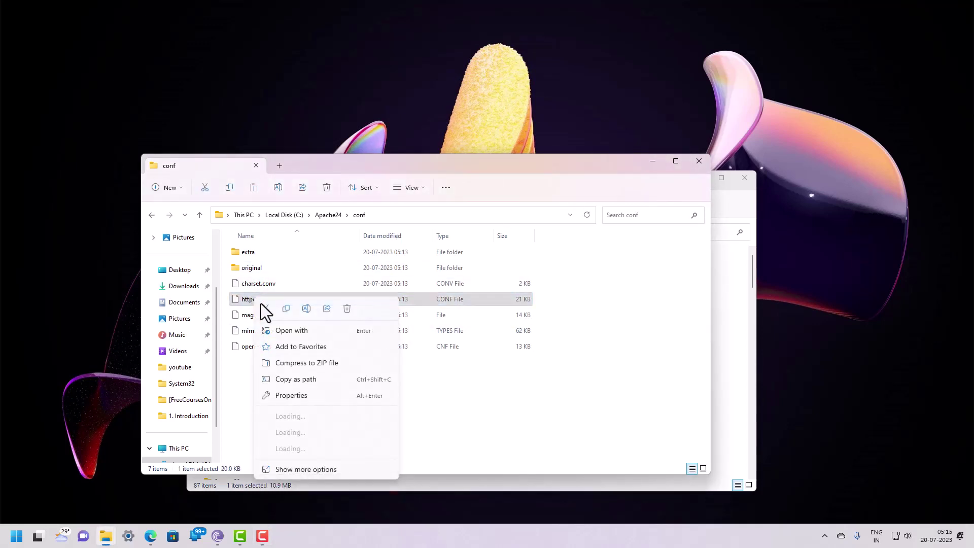
{"action": "left_click", "coordinate": [288, 330]}
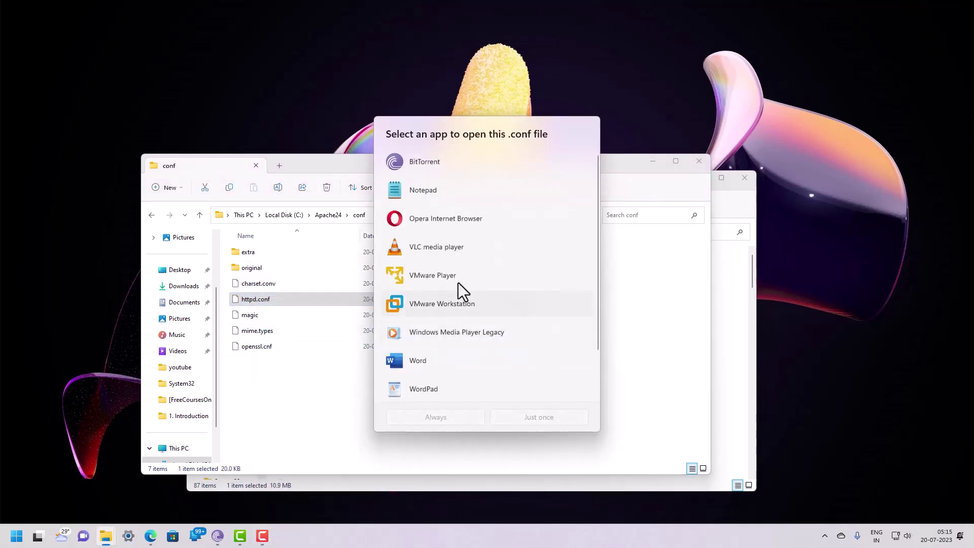
{"action": "left_click", "coordinate": [424, 194]}
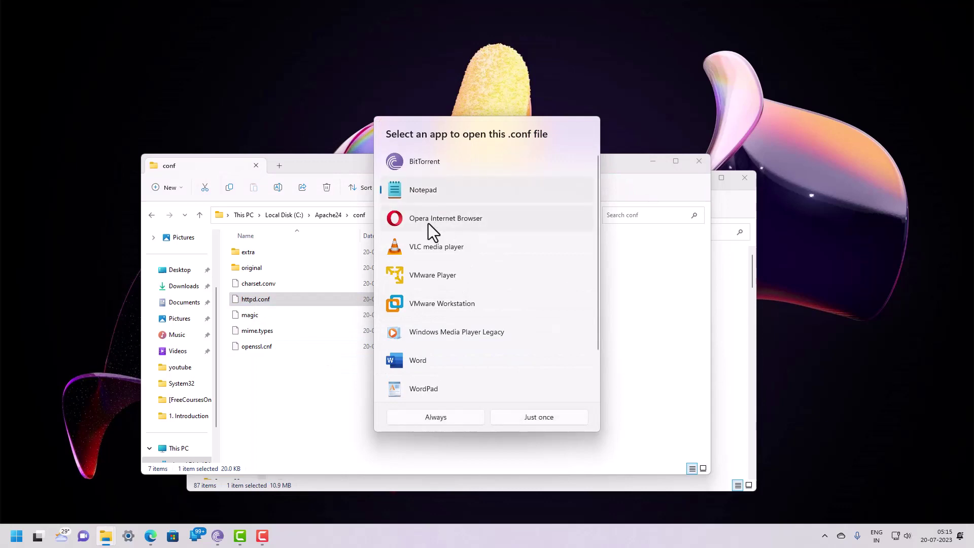
{"action": "left_click", "coordinate": [449, 416]}
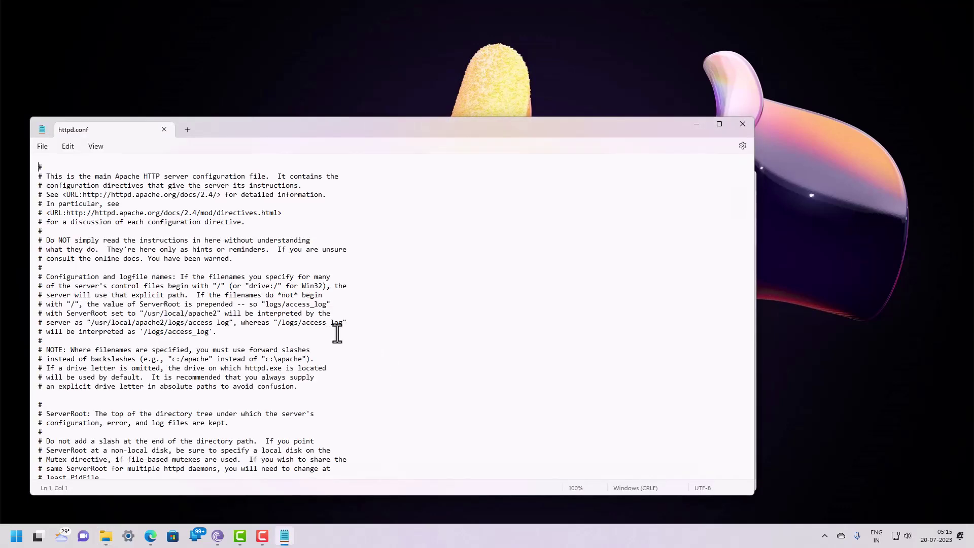
Examine the Define SRVROOT line in httpd.conf to check the Apache server root path.
{"action": "scroll", "coordinate": [222, 274], "scroll_direction": "down", "scroll_amount": 8}
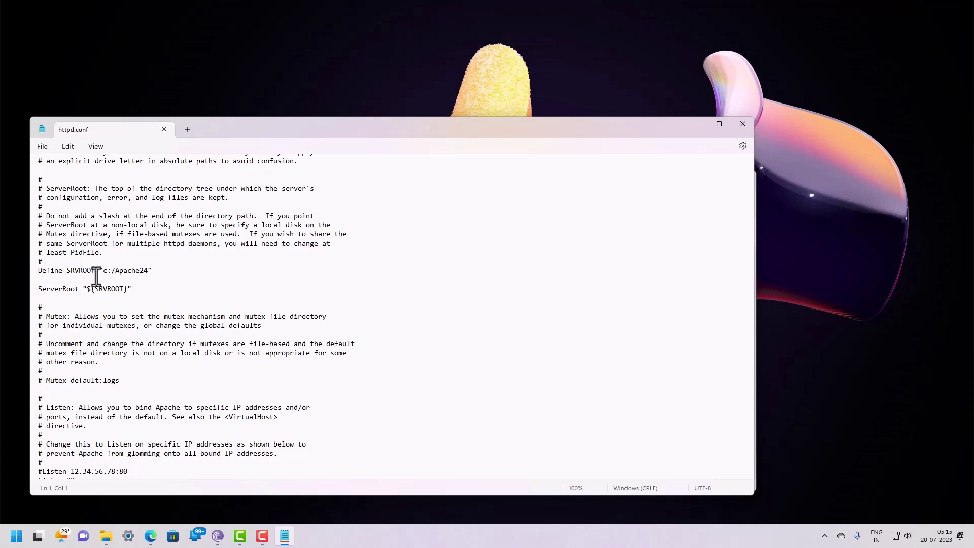
{"action": "left_click", "coordinate": [147, 272]}
{"action": "left_click_drag", "start_coordinate": [147, 271], "coordinate": [32, 271]}
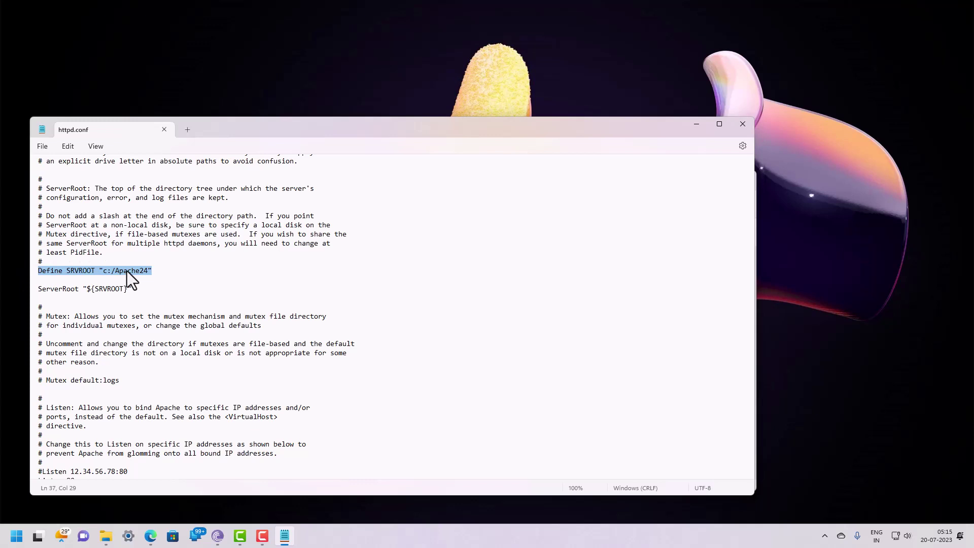
{"action": "scroll", "coordinate": [573, 218], "scroll_direction": "up", "scroll_amount": 2}
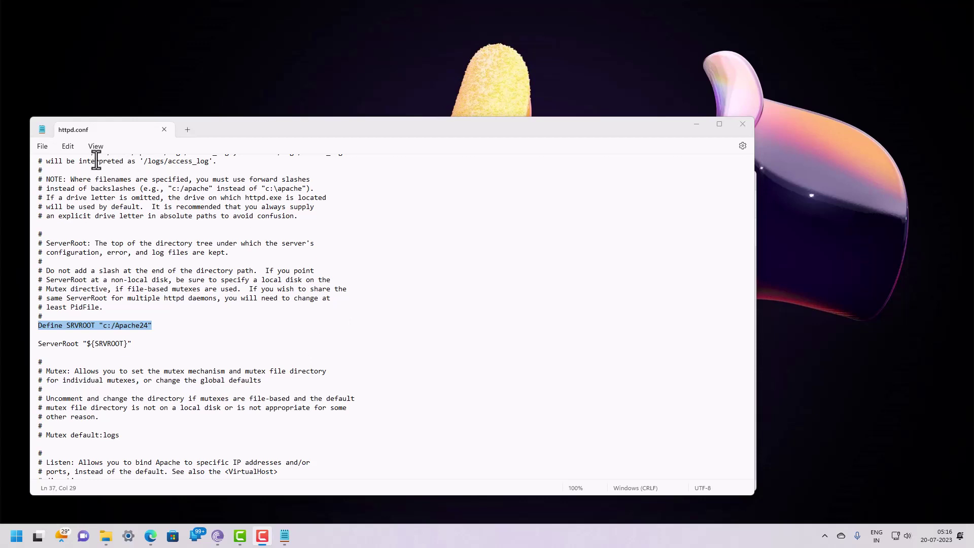
Find "options indexes" in httpd.conf and append ExecCGI to the Options Indexes FollowSymLinks line.
{"action": "left_click", "coordinate": [66, 146]}
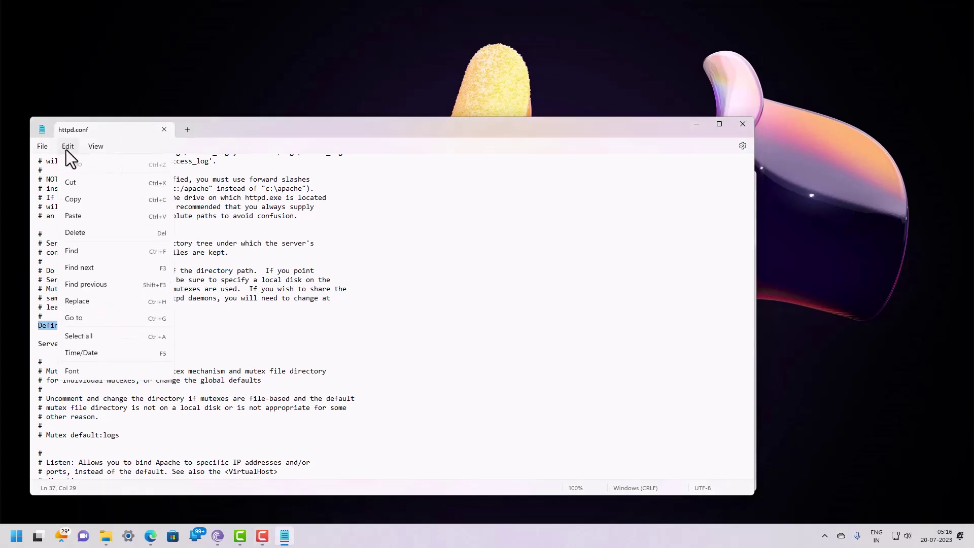
{"action": "left_click", "coordinate": [84, 252]}
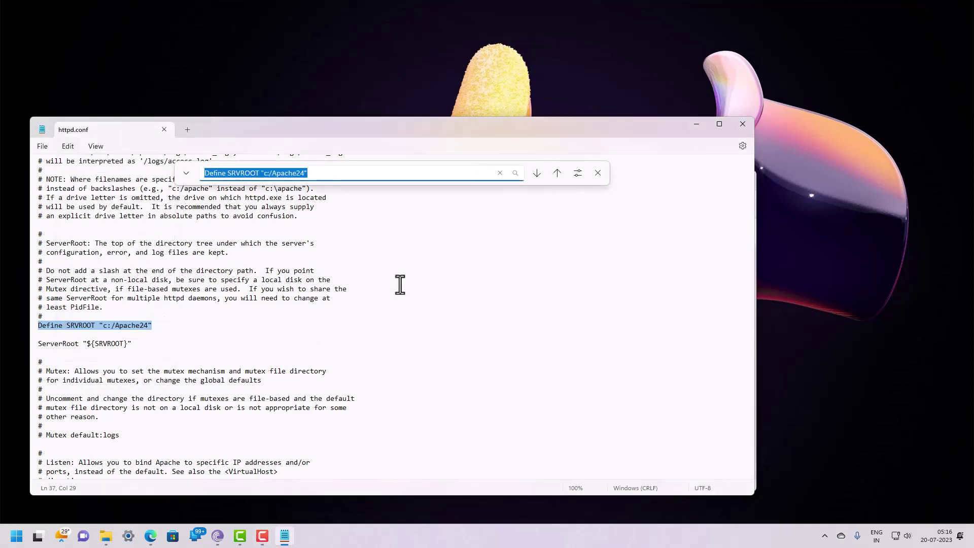
{"action": "type", "text": "o"}
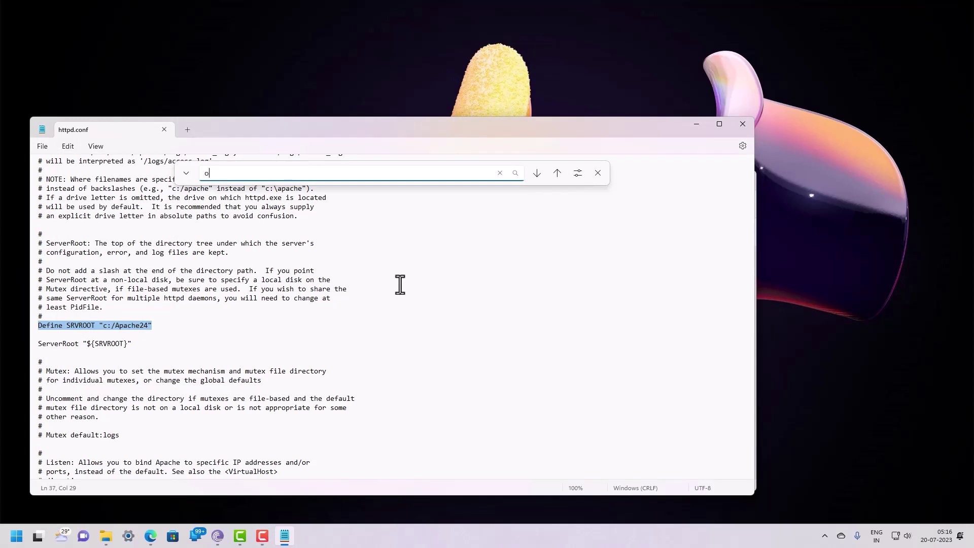
{"action": "type", "text": "ptions indexes"}
{"action": "key", "text": "Return"}
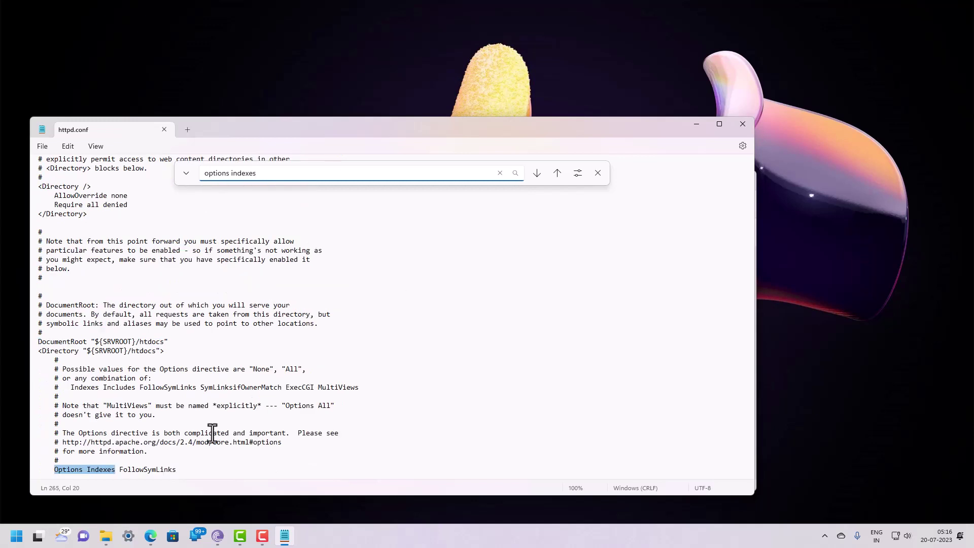
{"action": "left_click", "coordinate": [189, 471]}
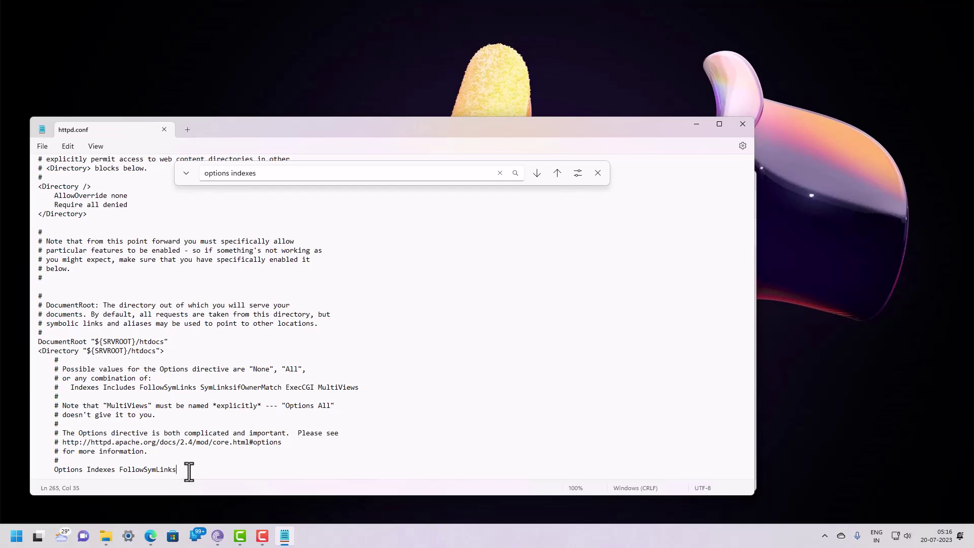
{"action": "type", "text": "ExecCGI"}
Search httpd.conf for "AddHandler cgi-script".
{"action": "left_click", "coordinate": [261, 173]}
{"action": "left_click_drag", "start_coordinate": [259, 173], "coordinate": [168, 192]}
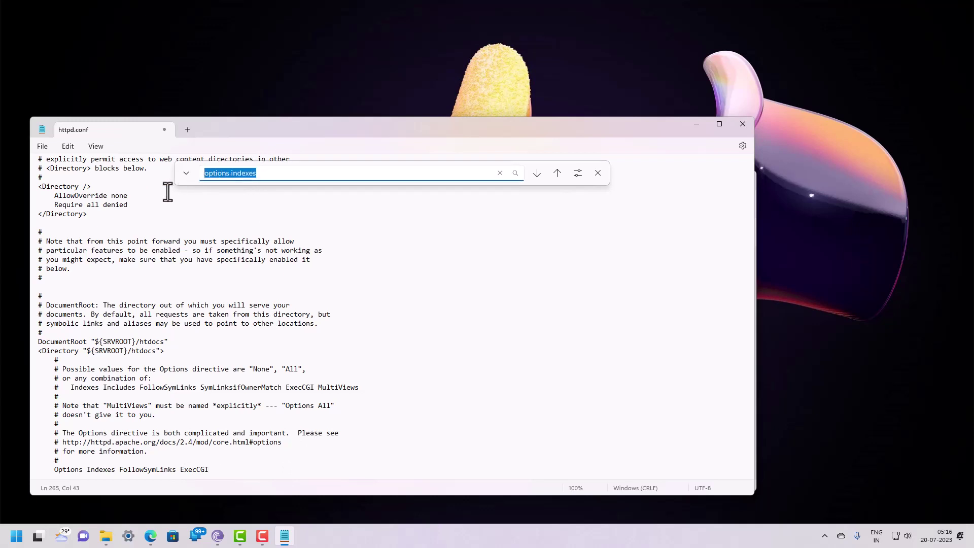
{"action": "type", "text": "Add"}
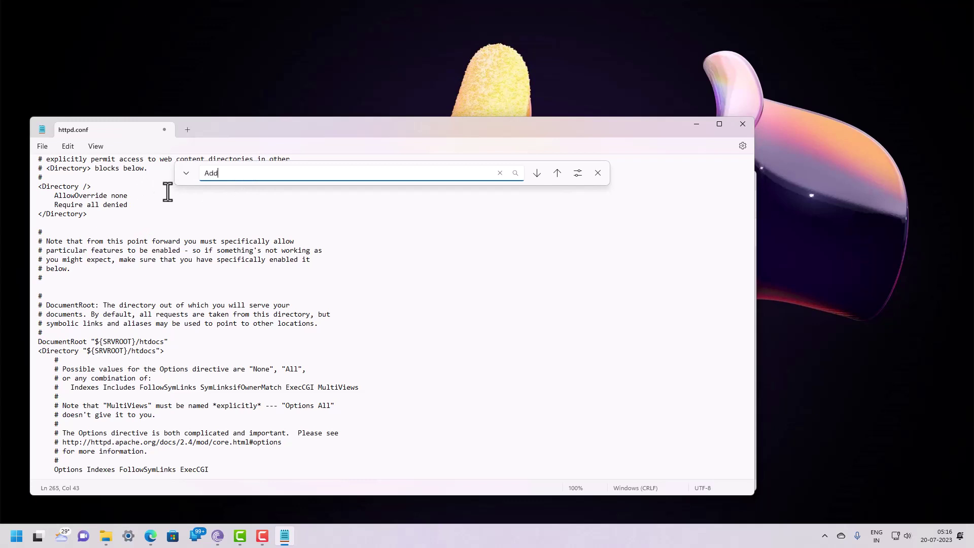
{"action": "type", "text": "Handler cgi-script"}
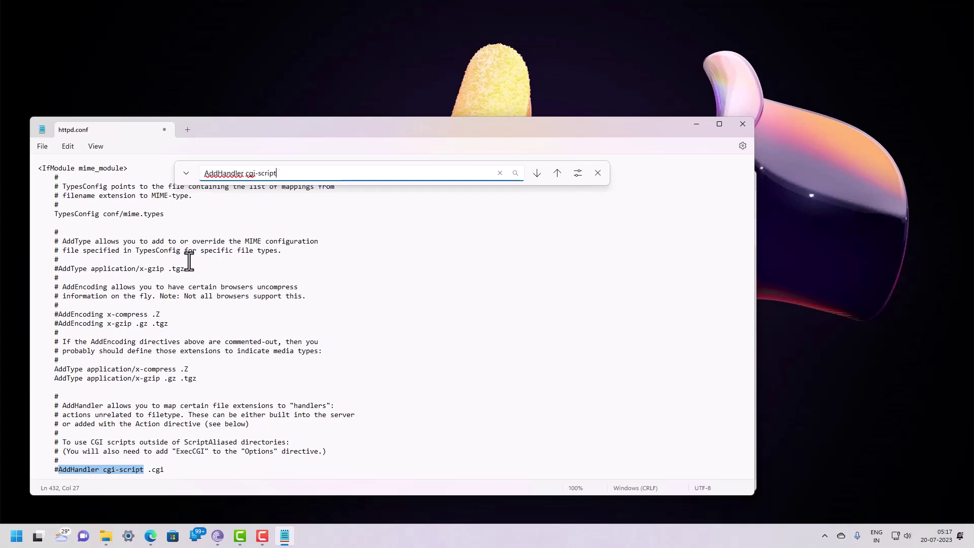
Examine the handler and filter directives around the AddHandler cgi-script line, down to the end of the mime_module block.
{"action": "left_click", "coordinate": [409, 400]}
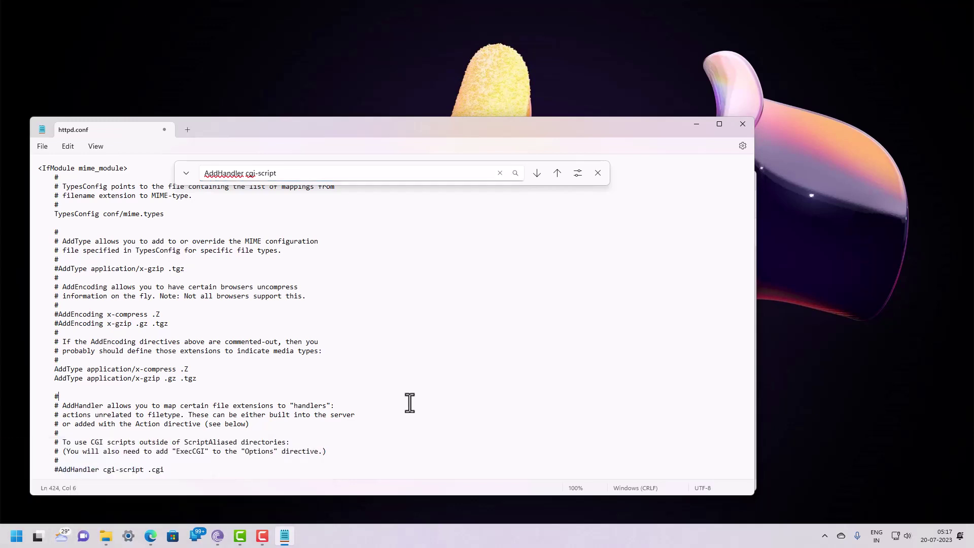
{"action": "left_click", "coordinate": [184, 468]}
{"action": "key", "text": "Down"}
{"action": "key", "text": "Down"}
{"action": "key", "text": "Down"}
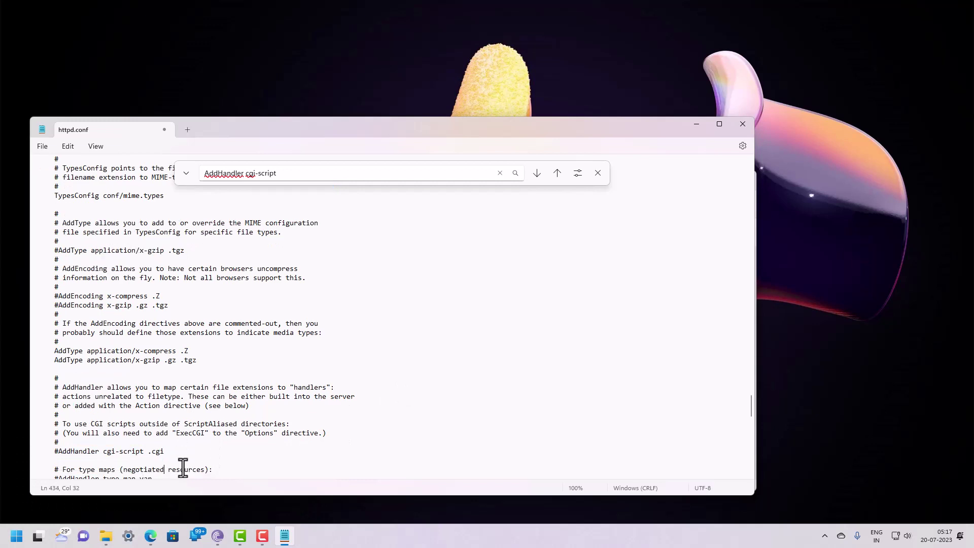
{"action": "key", "text": "Down"}
{"action": "key", "text": "Down"}
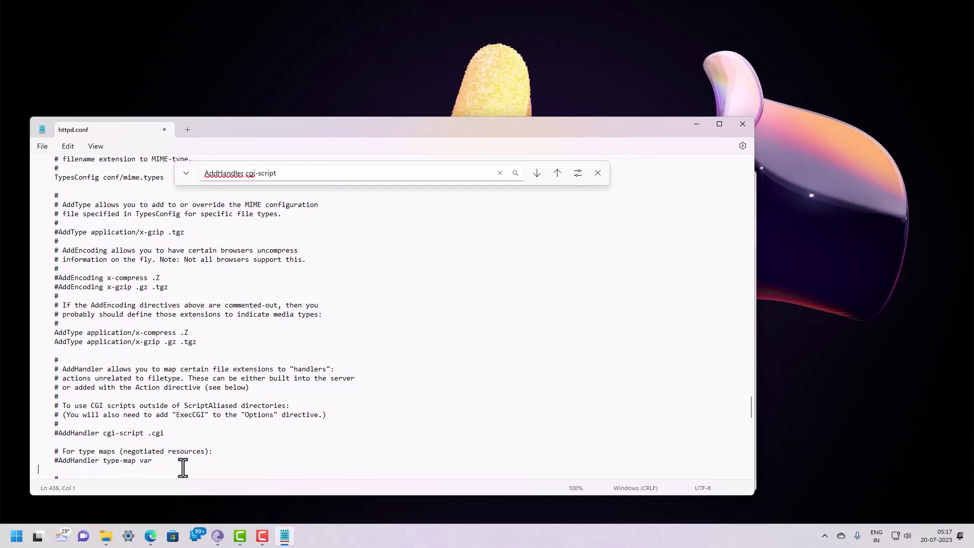
{"action": "key", "text": "Down"}
{"action": "left_click", "coordinate": [183, 466]}
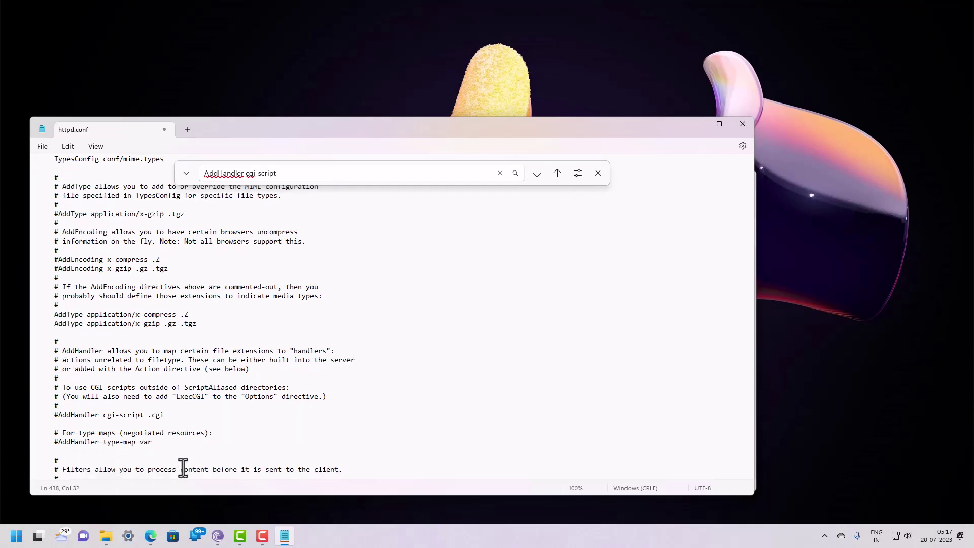
{"action": "key", "text": "Down"}
{"action": "key", "text": "Down"}
{"action": "key", "text": "Down"}
{"action": "key", "text": "Down"}
{"action": "key", "text": "Down"}
{"action": "key", "text": "Down"}
{"action": "key", "text": "Down"}
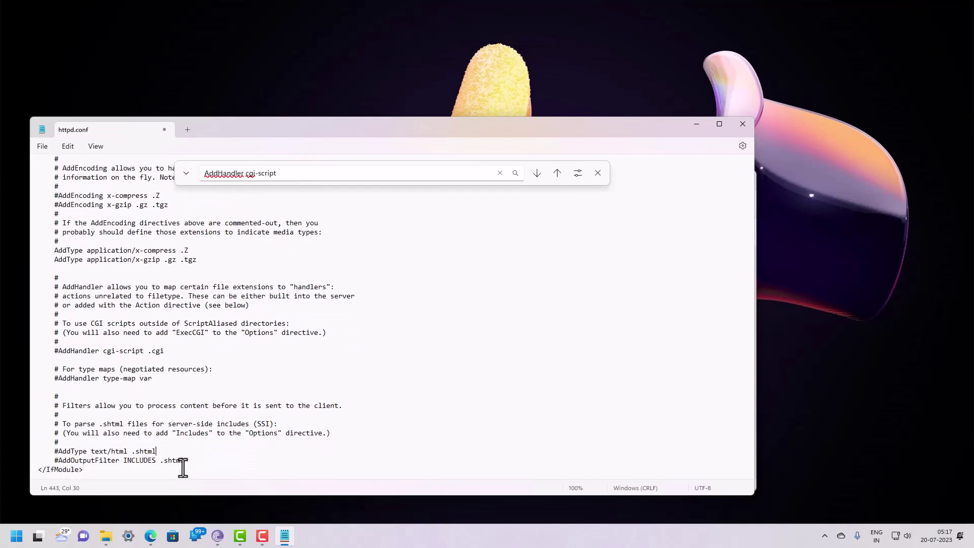
{"action": "key", "text": "Up"}
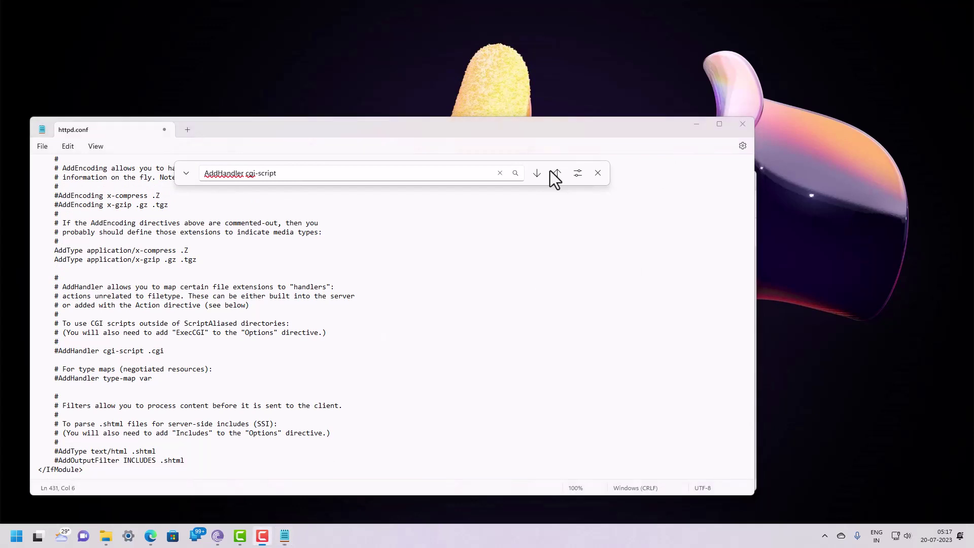
Find the AddHandler cgi-script .cgi line again and uncomment it by removing its leading #.
{"action": "left_click", "coordinate": [303, 172]}
{"action": "key", "text": "Return"}
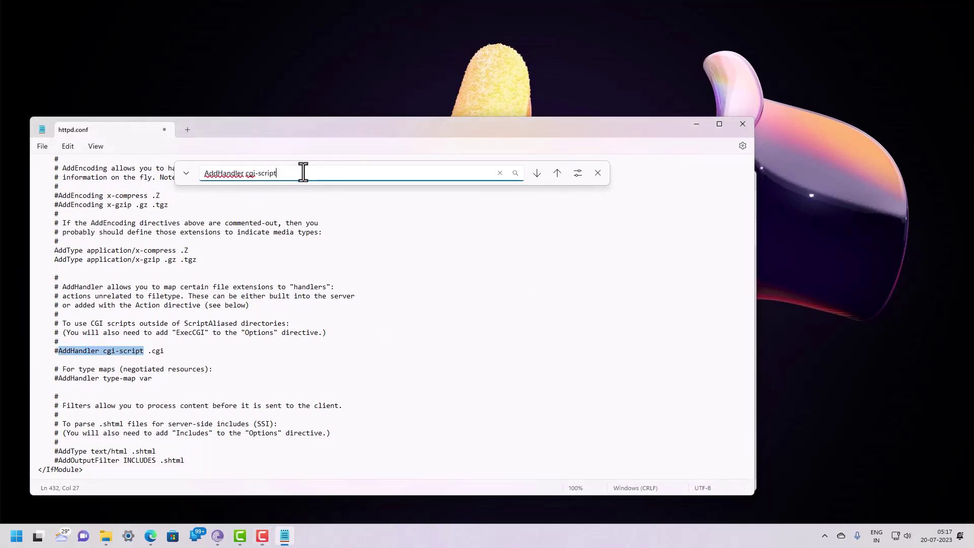
{"action": "left_click", "coordinate": [57, 354]}
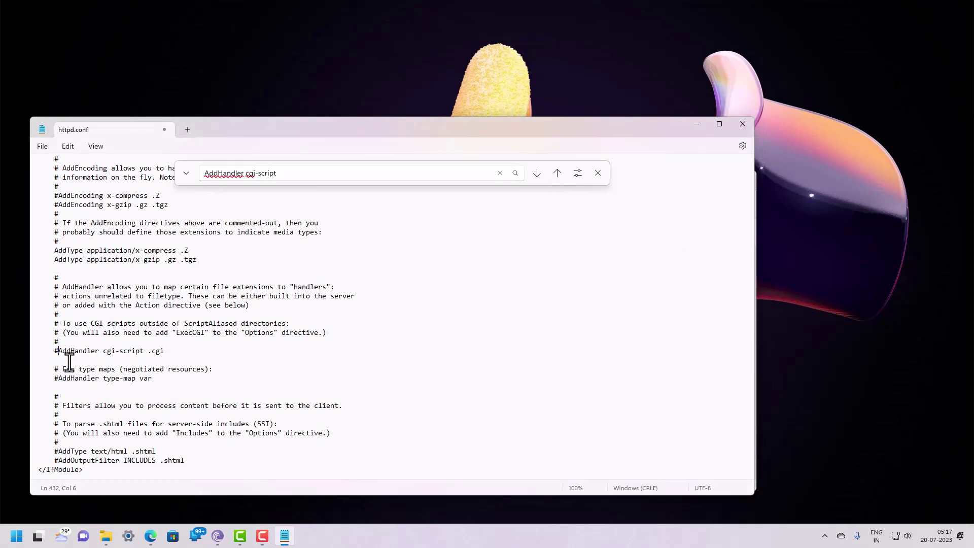
{"action": "key", "text": "BackSpace"}
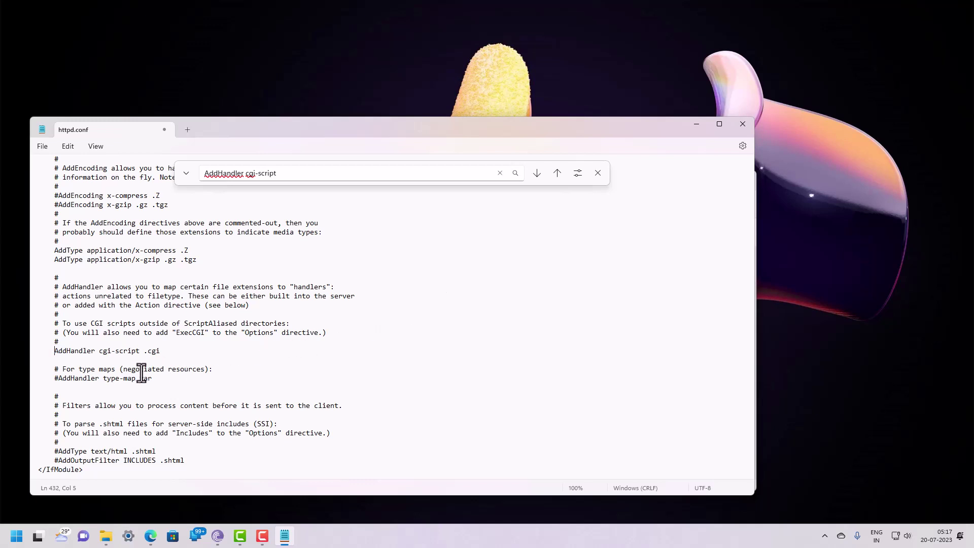
Check httpd.conf for further occurrences of "AddHandler cgi-script".
{"action": "left_click", "coordinate": [290, 177]}
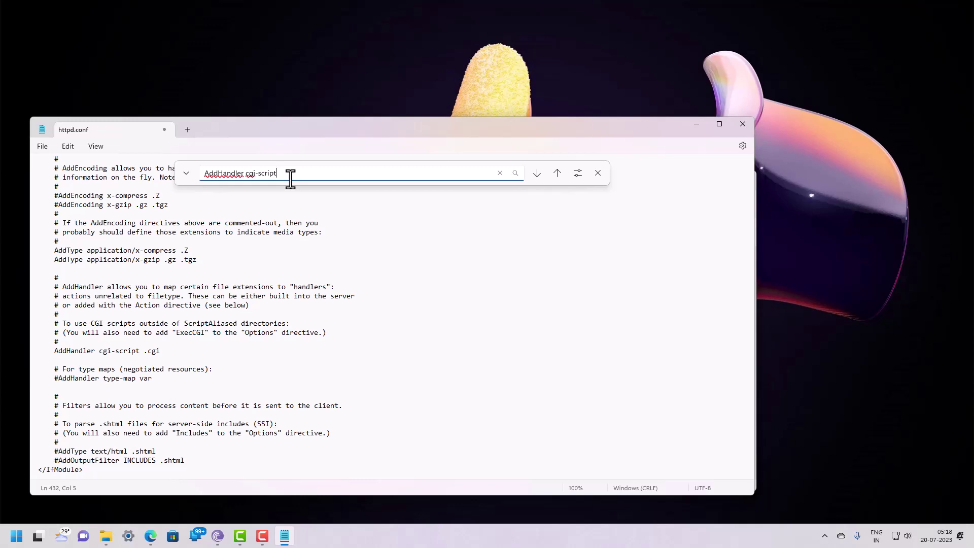
{"action": "key", "text": "Return"}
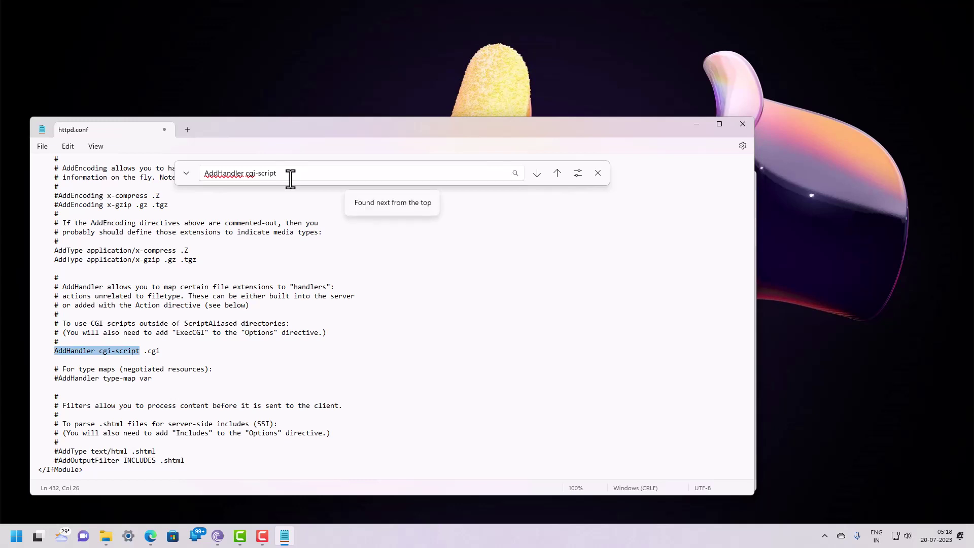
{"action": "key", "text": "Return"}
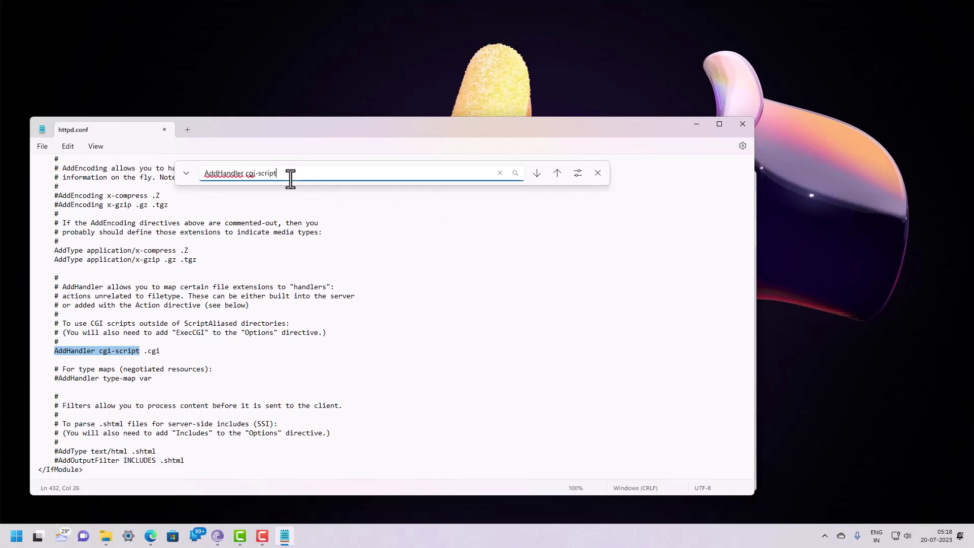
Shorten the search term to "AddHandler" and go through its occurrences in httpd.conf.
{"action": "key", "text": "BackSpace"}
{"action": "key", "text": "BackSpace"}
{"action": "key", "text": "BackSpace"}
{"action": "key", "text": "BackSpace"}
{"action": "key", "text": "BackSpace"}
{"action": "key", "text": "BackSpace"}
{"action": "key", "text": "BackSpace"}
{"action": "key", "text": "BackSpace"}
{"action": "key", "text": "BackSpace"}
{"action": "key", "text": "BackSpace"}
{"action": "key", "text": "Return"}
{"action": "key", "text": "Return"}
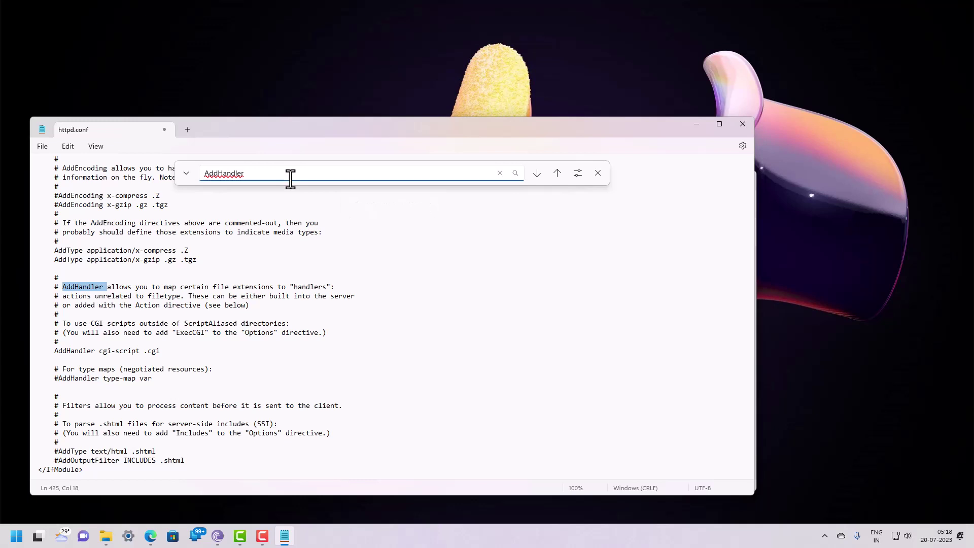
{"action": "key", "text": "BackSpace"}
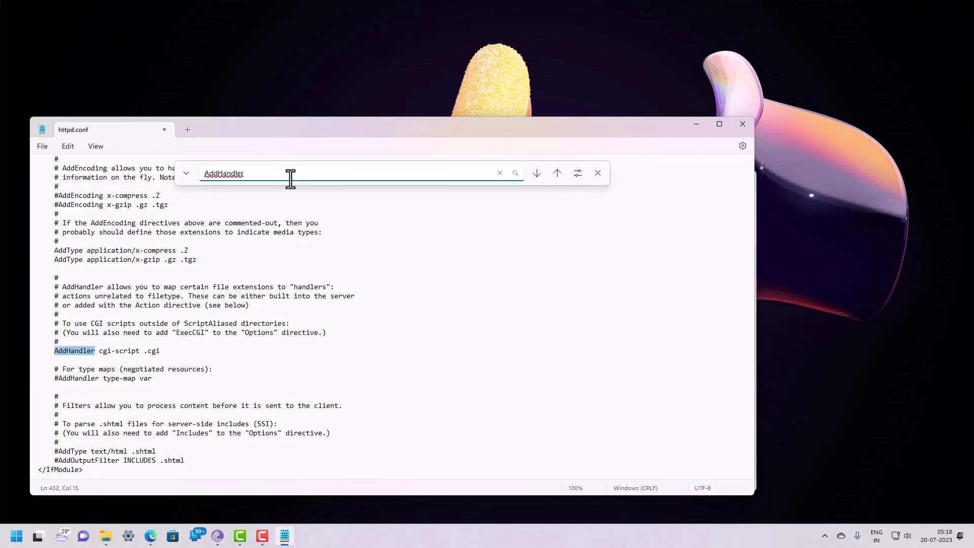
{"action": "key", "text": "Return"}
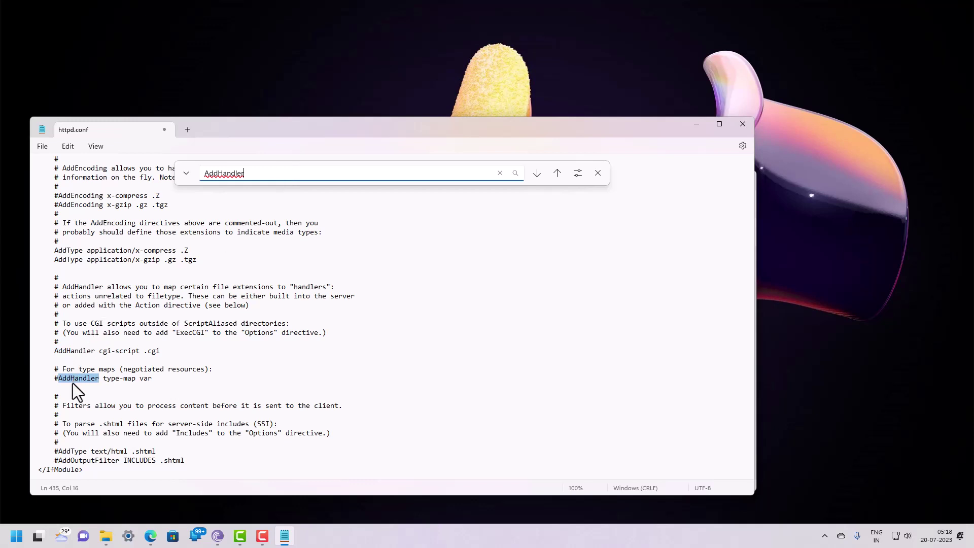
{"action": "key", "text": "Return"}
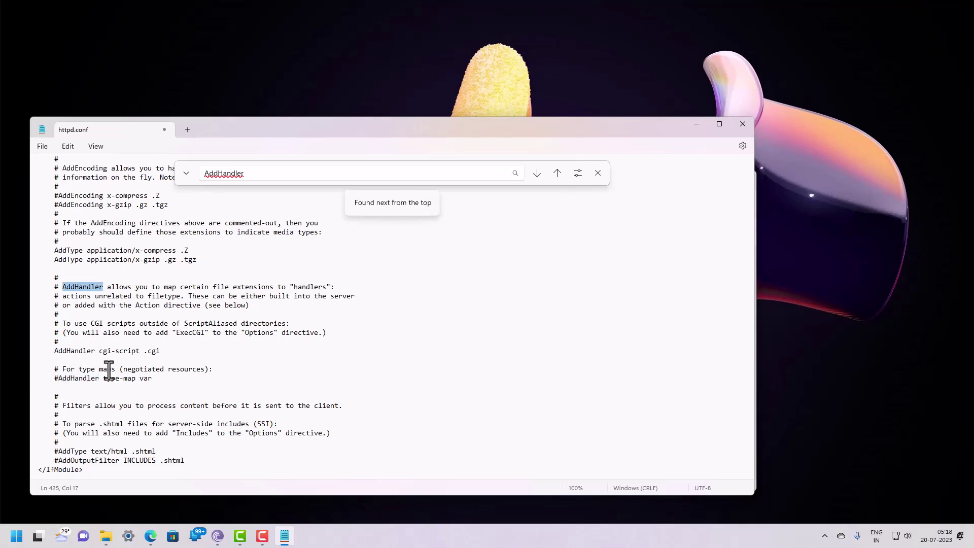
Add the line "ScriptInterpreterSource Rgsitry" at the end of httpd.conf, below the ssl_module block.
{"action": "scroll", "coordinate": [395, 381], "scroll_direction": "down", "scroll_amount": 2}
{"action": "scroll", "coordinate": [394, 381], "scroll_direction": "down", "scroll_amount": 20}
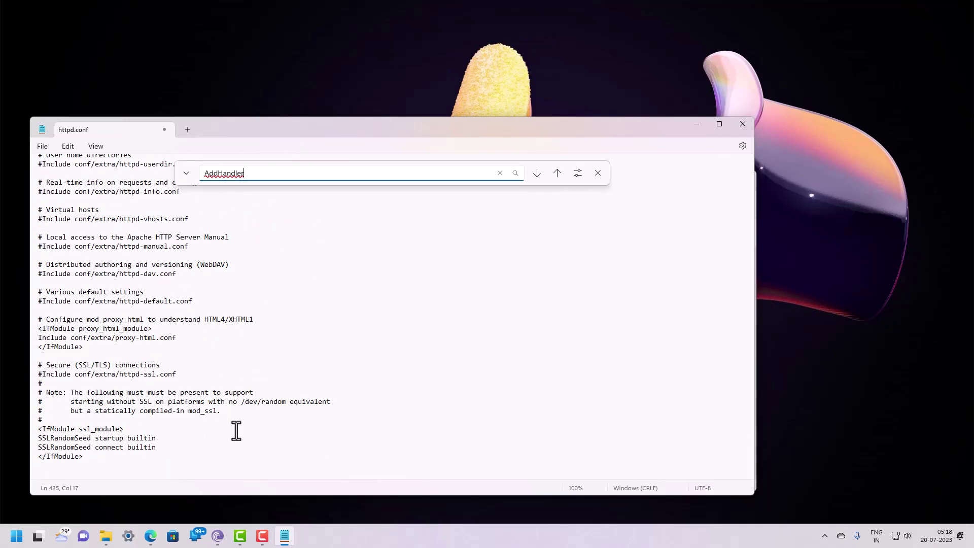
{"action": "scroll", "coordinate": [258, 368], "scroll_direction": "up", "scroll_amount": 1}
{"action": "scroll", "coordinate": [260, 371], "scroll_direction": "up", "scroll_amount": 1}
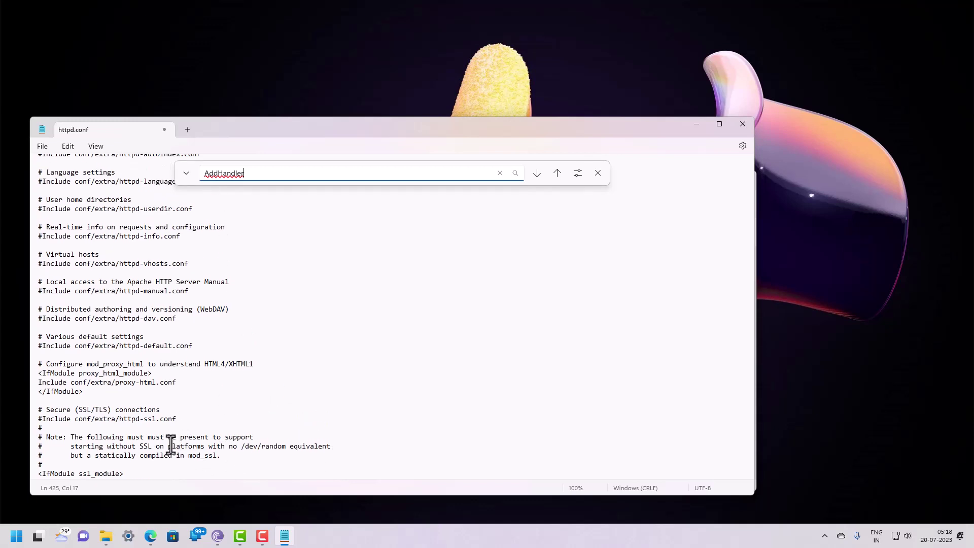
{"action": "scroll", "coordinate": [174, 442], "scroll_direction": "down", "scroll_amount": 2}
{"action": "left_click", "coordinate": [124, 456]}
{"action": "key", "text": "Return"}
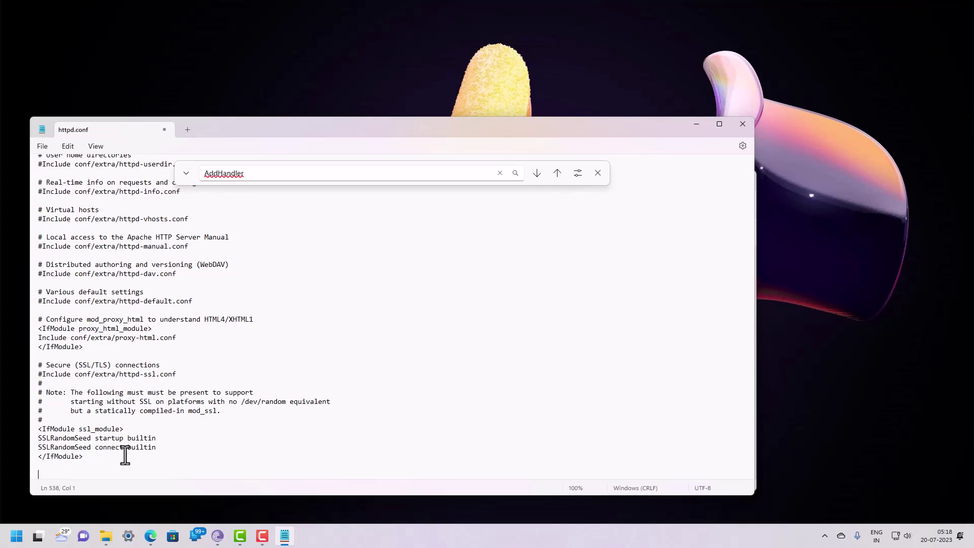
{"action": "type", "text": "ScriptInterpreterSource Rgsitry"}
{"action": "scroll", "coordinate": [304, 438], "scroll_direction": "down", "scroll_amount": 1}
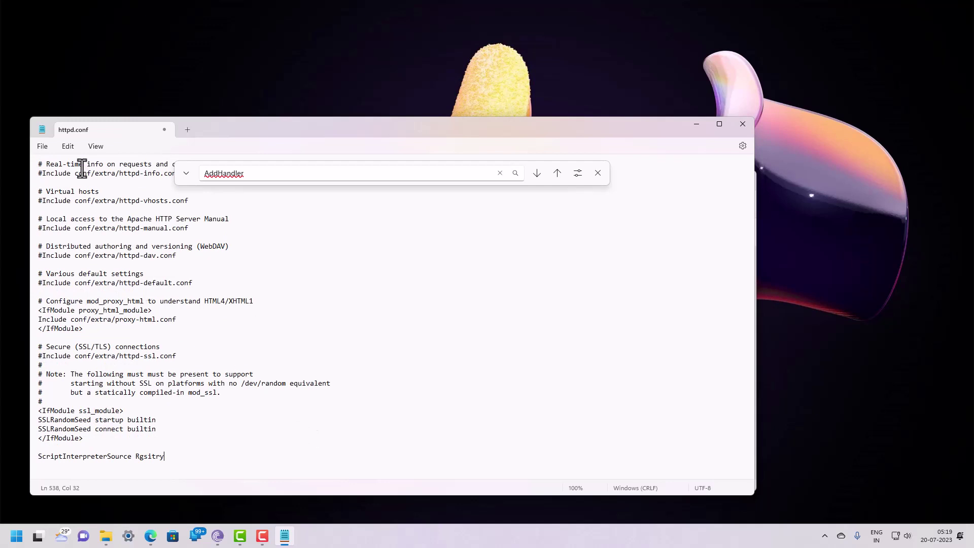
Save httpd.conf and close Notepad.
{"action": "left_click", "coordinate": [39, 148]}
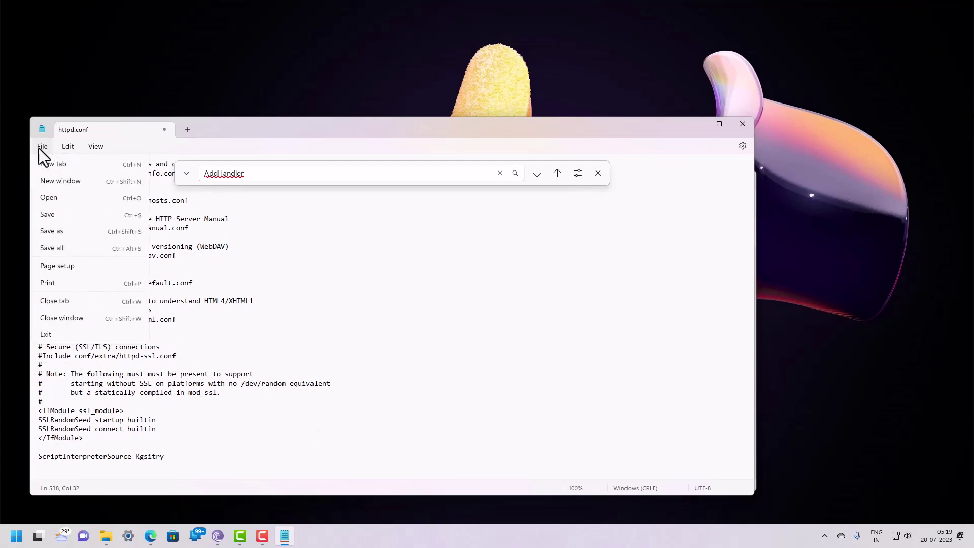
{"action": "left_click", "coordinate": [49, 216]}
{"action": "left_click", "coordinate": [491, 359]}
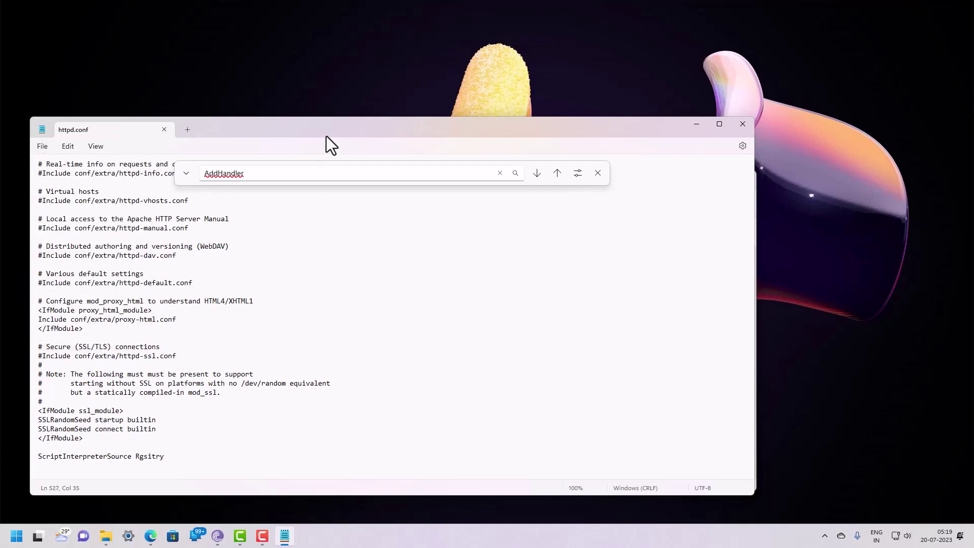
{"action": "left_click", "coordinate": [739, 127]}
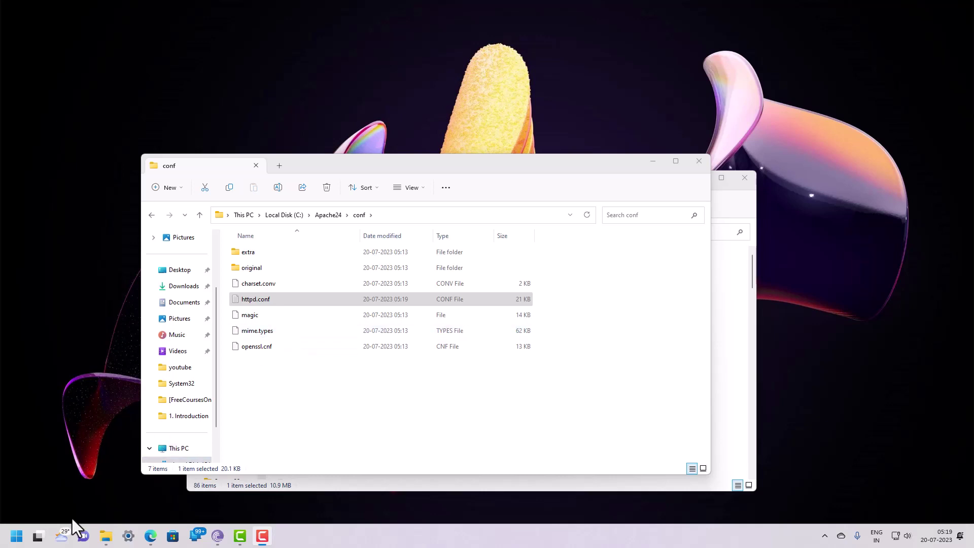
Open Command Prompt as administrator and move its window lower on the desktop.
{"action": "left_click", "coordinate": [16, 536]}
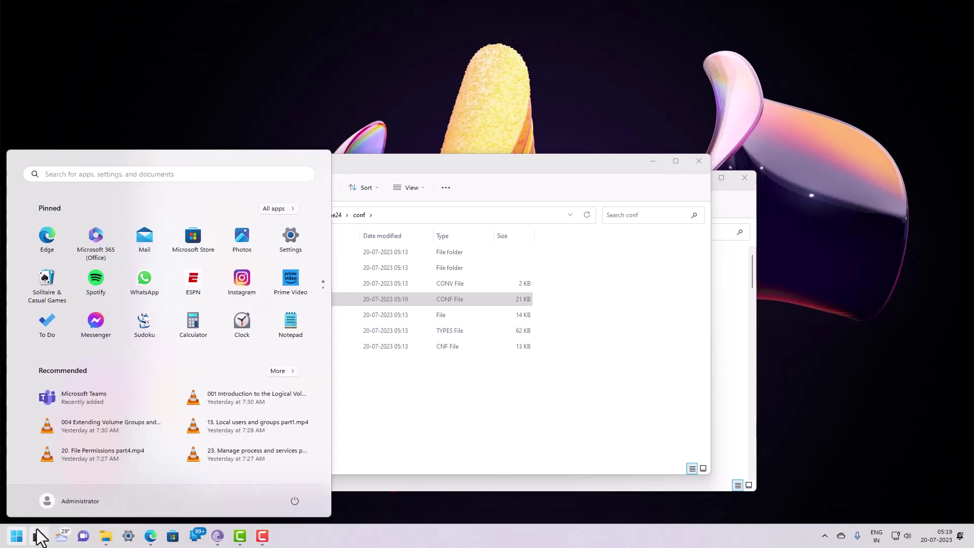
{"action": "left_click", "coordinate": [78, 174]}
{"action": "type", "text": "cmd"}
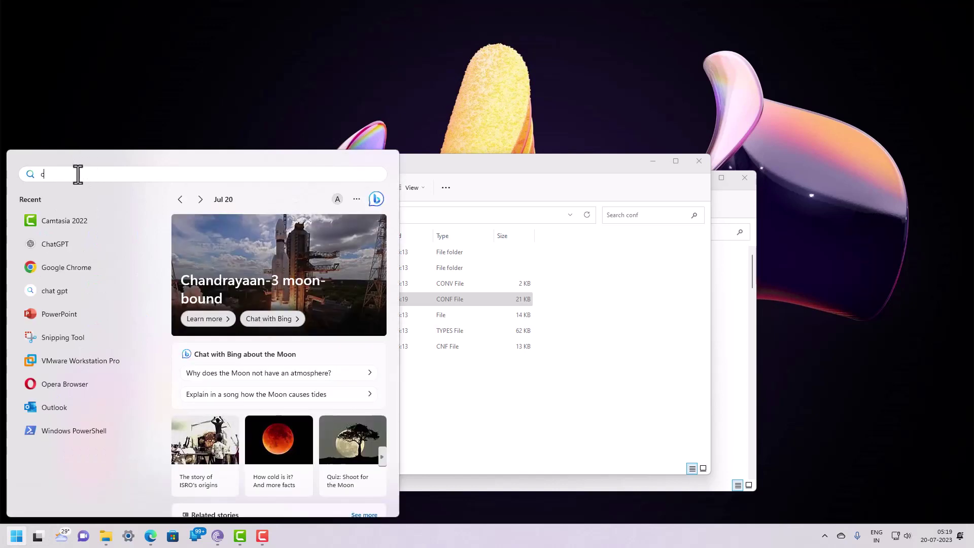
{"action": "right_click", "coordinate": [67, 251]}
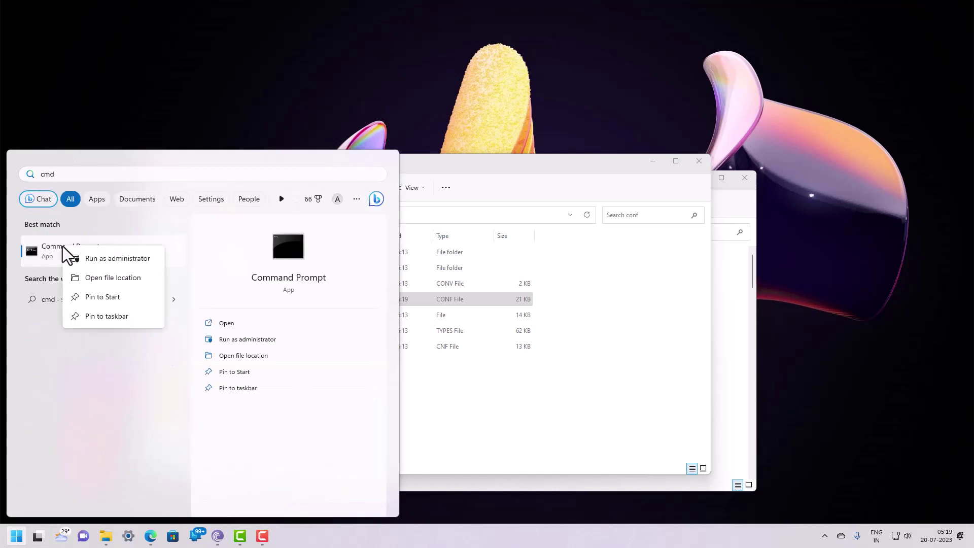
{"action": "left_click", "coordinate": [102, 258]}
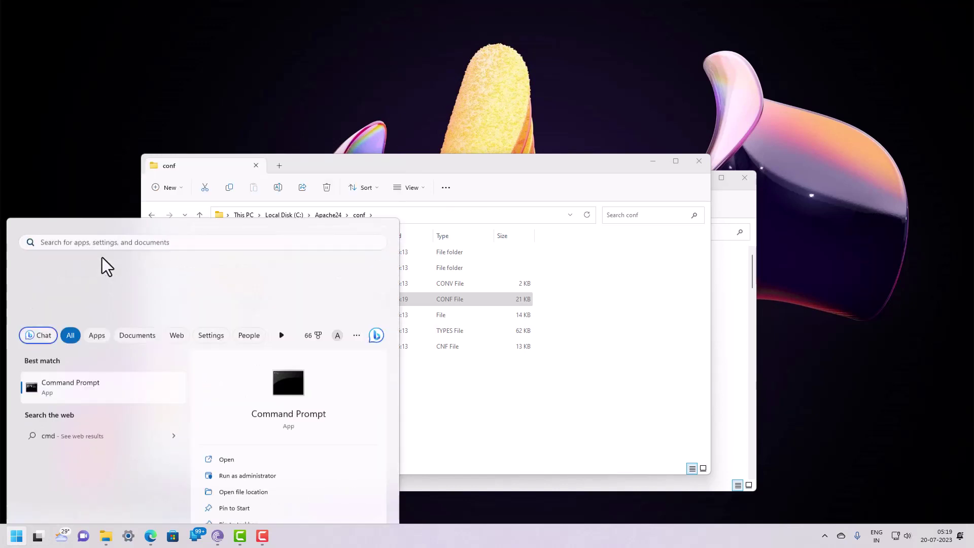
{"action": "left_click_drag", "start_coordinate": [209, 127], "coordinate": [260, 232]}
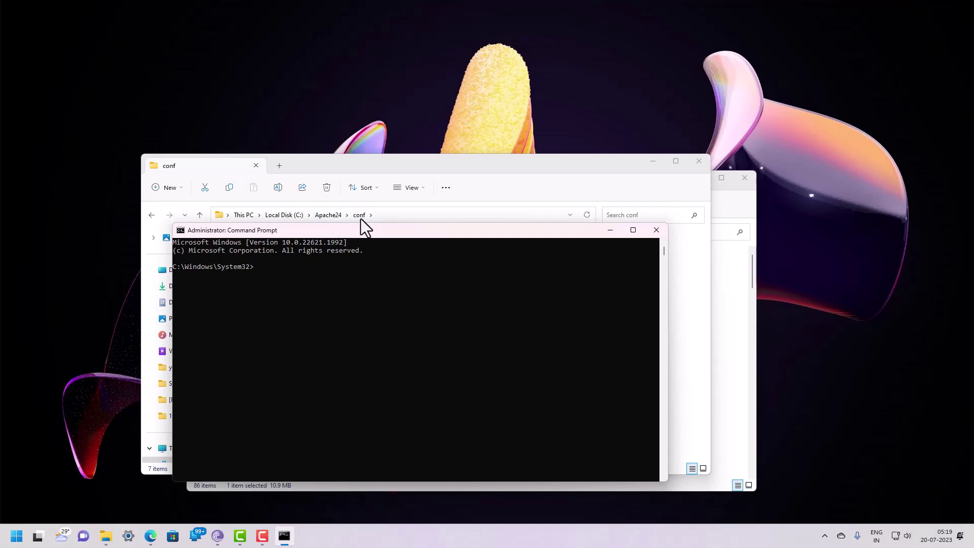
Open the bin folder inside Apache24 in File Explorer and copy its path C:\Apache24\bin.
{"action": "left_click", "coordinate": [327, 214]}
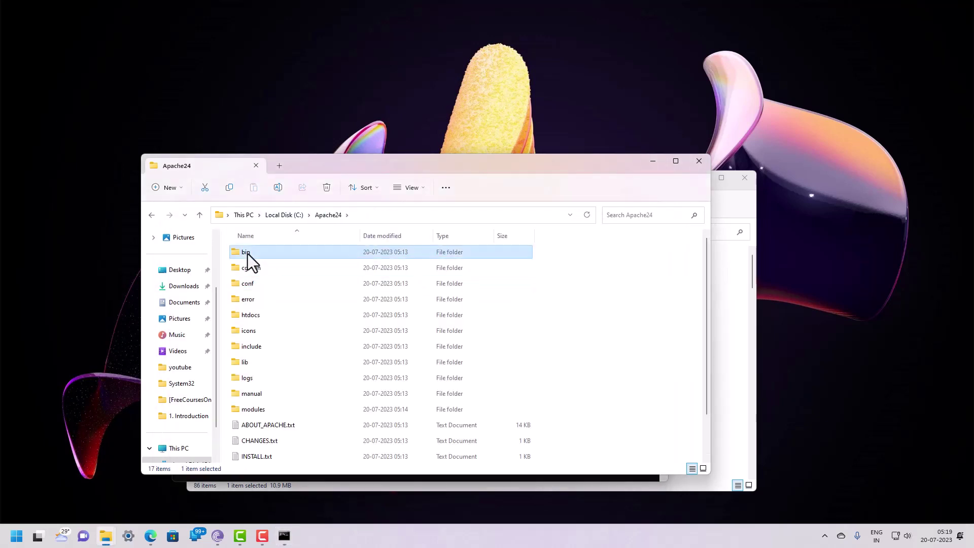
{"action": "double_click", "coordinate": [248, 253]}
{"action": "left_click", "coordinate": [381, 217]}
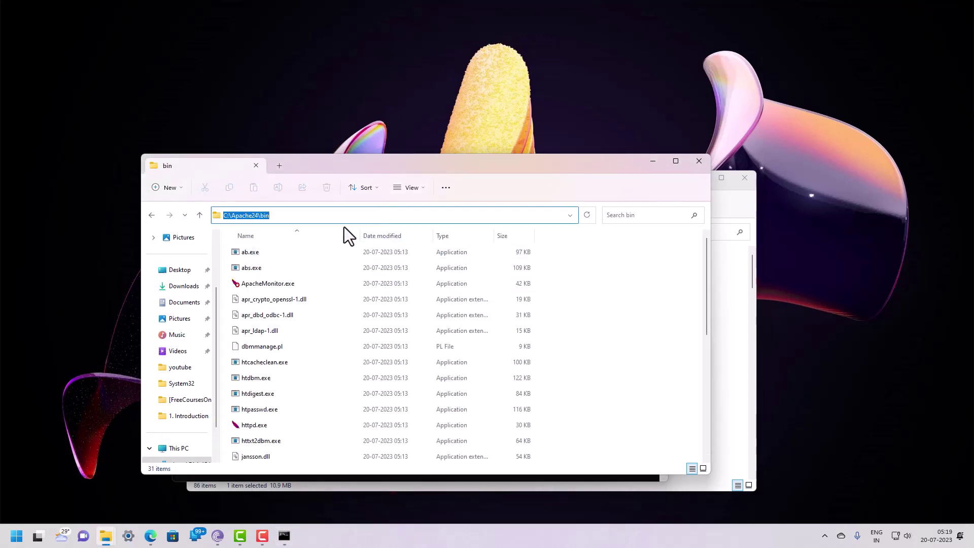
{"action": "right_click", "coordinate": [262, 217]}
{"action": "left_click", "coordinate": [285, 251]}
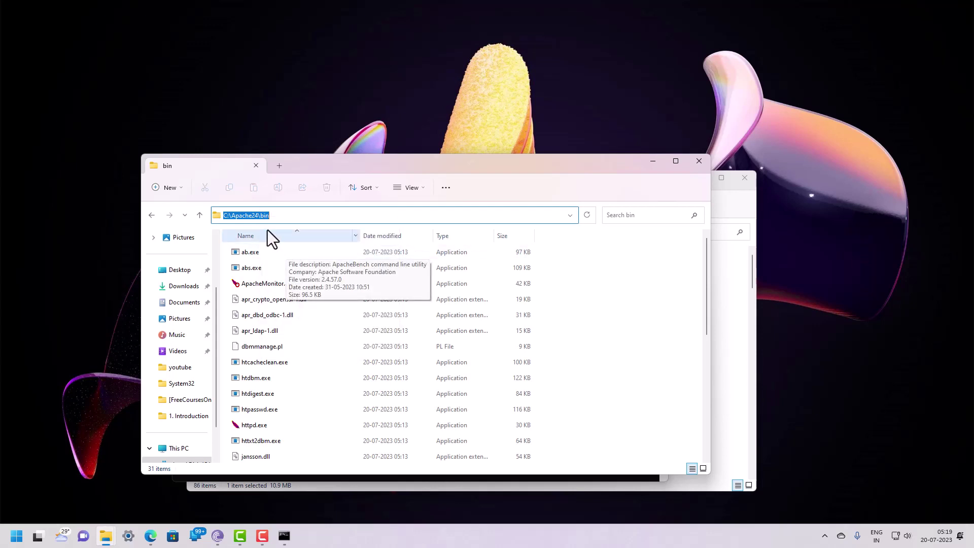
{"action": "right_click", "coordinate": [257, 217]}
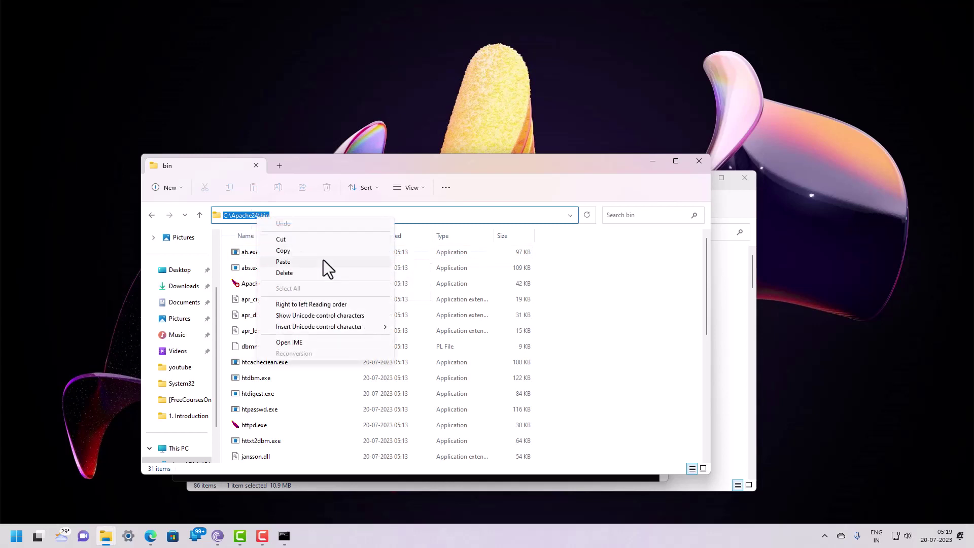
{"action": "left_click", "coordinate": [284, 251]}
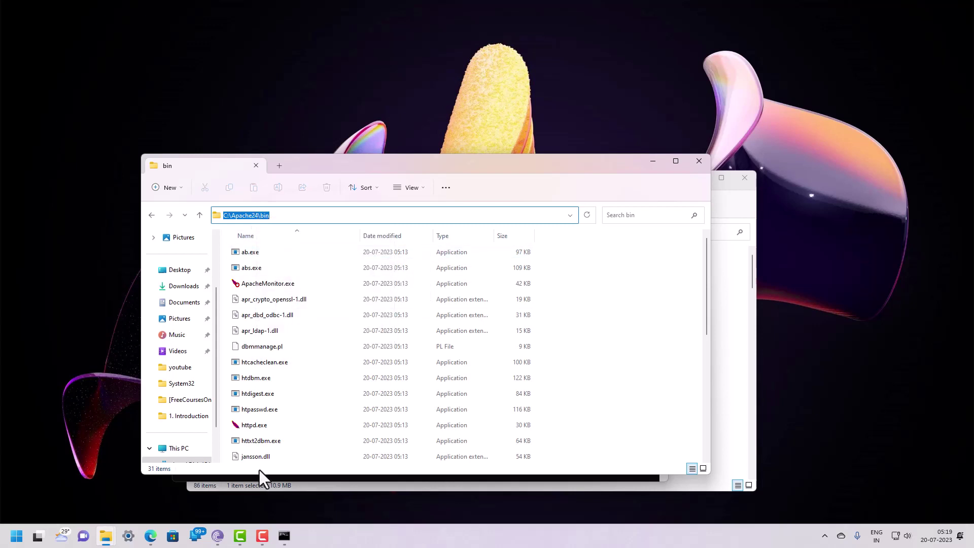
Try to enter the bin folder by running the copied path C:\Apache24\bin in Command Prompt.
{"action": "left_click", "coordinate": [284, 536]}
{"action": "key", "text": "ctrl+v"}
{"action": "key", "text": "Return"}
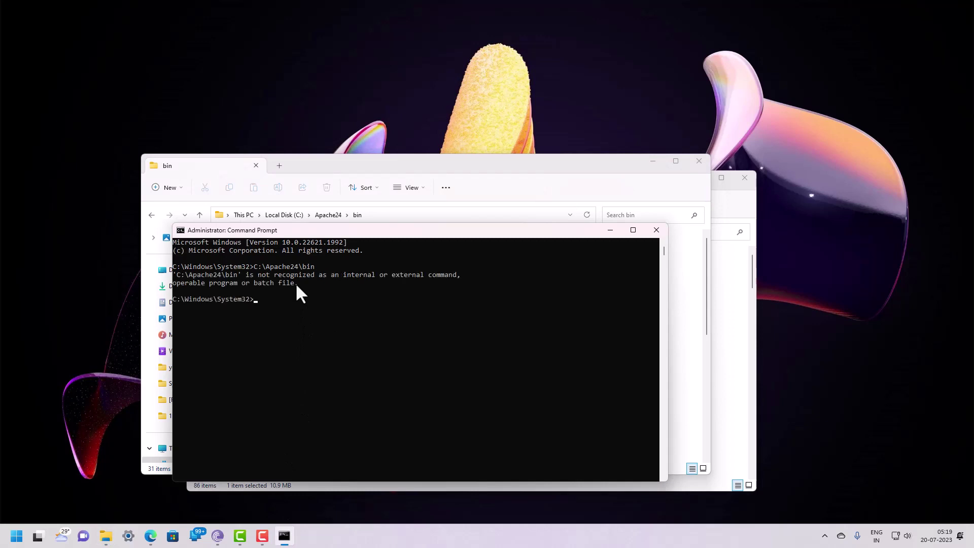
Change the Command Prompt directory to C:\Apache24\bin by going up with "cd ../..", then into Apache24 and bin.
{"action": "type", "text": "cd ../.."}
{"action": "key", "text": "Return"}
{"action": "type", "text": "cd apa"}
{"action": "key", "text": "Tab"}
{"action": "key", "text": "Return"}
{"action": "type", "text": "cd bin"}
{"action": "key", "text": "Return"}
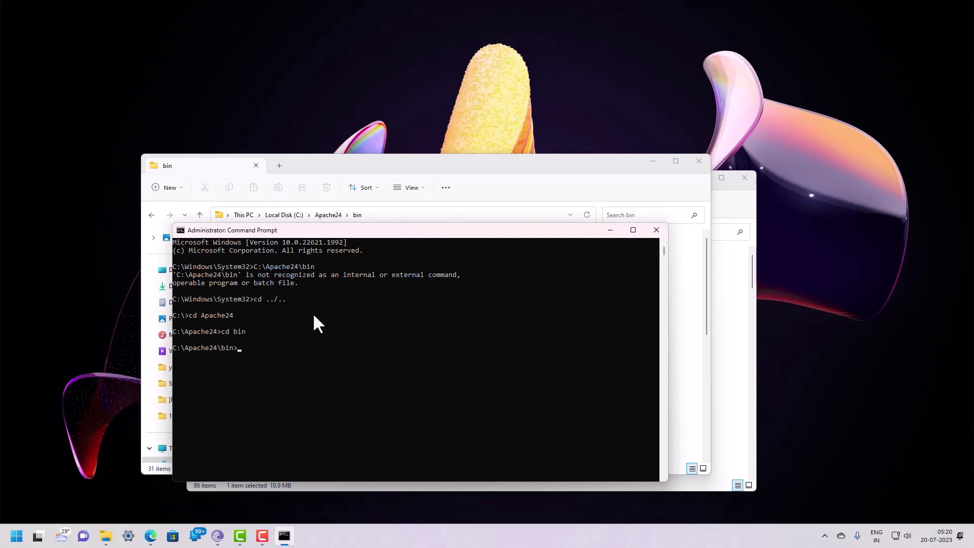
Run httpd.exe from C:\Apache24\bin.
{"action": "scroll", "coordinate": [357, 350], "scroll_direction": "down", "scroll_amount": 2}
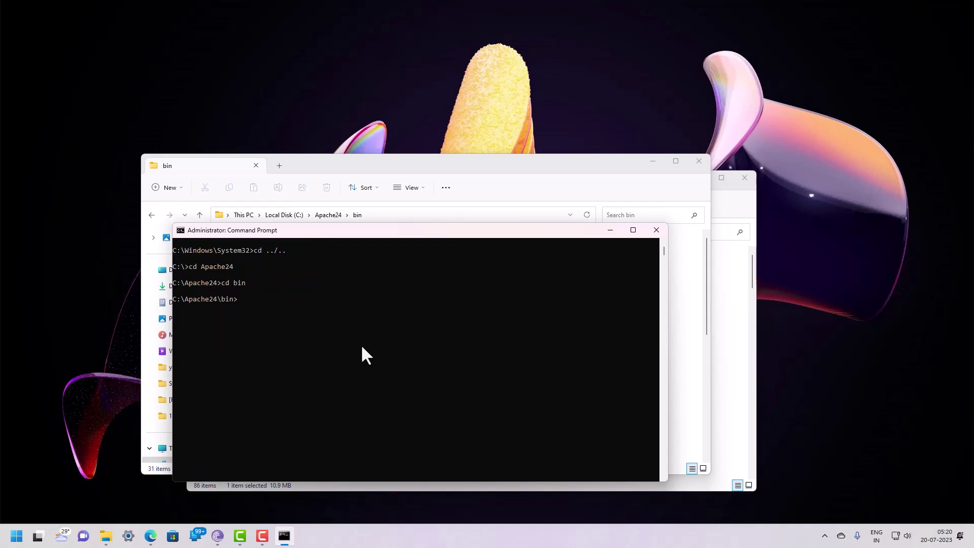
{"action": "type", "text": "httpd.exe"}
{"action": "key", "text": "Return"}
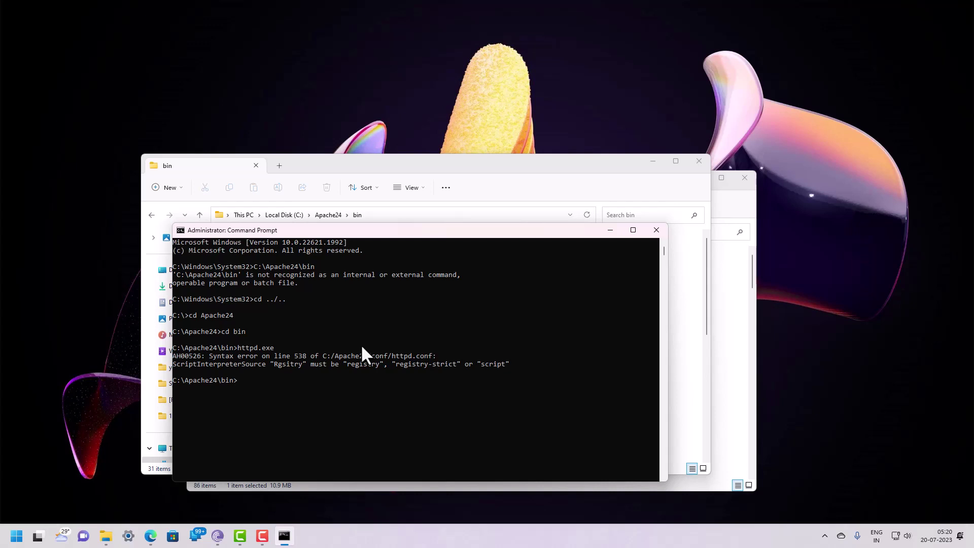
Install Apache as a Windows service with the command httpd.exe -k install -n "Apache HTTP Server".
{"action": "type", "text": "httpd.exe -k install -n \"Apache HTTP Server"}
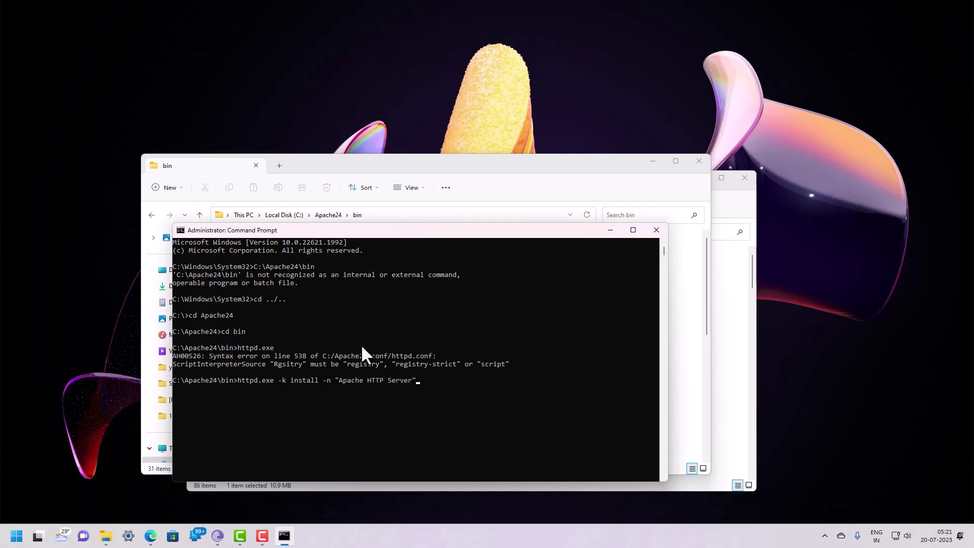
{"action": "key", "text": "Return"}
{"action": "scroll", "coordinate": [363, 349], "scroll_direction": "down", "scroll_amount": 2}
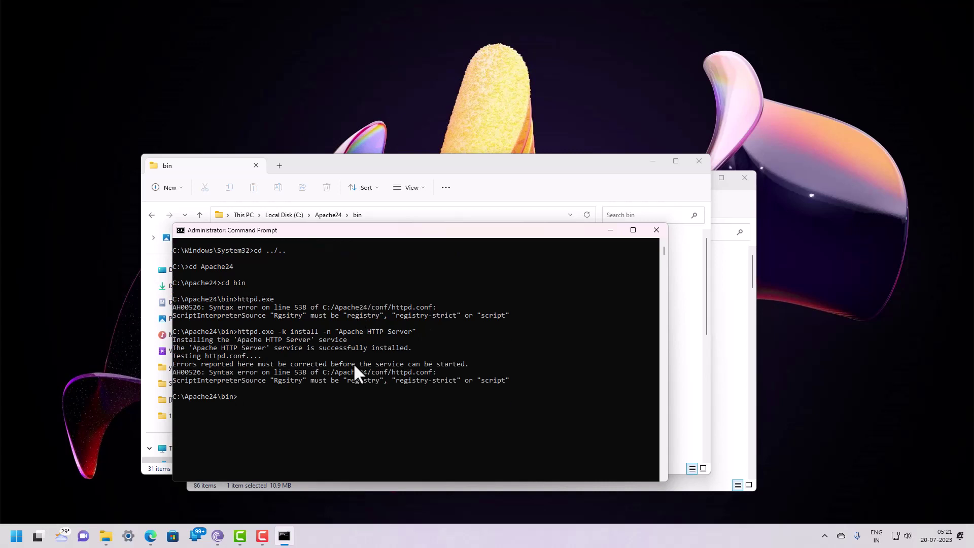
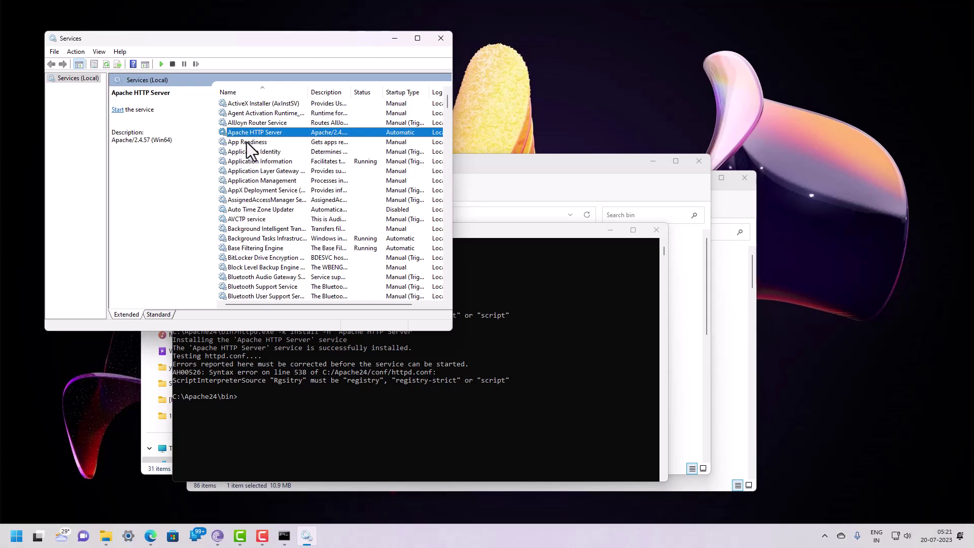
Try to start the Apache HTTP Server service in the Services window.
{"action": "left_click", "coordinate": [117, 109]}
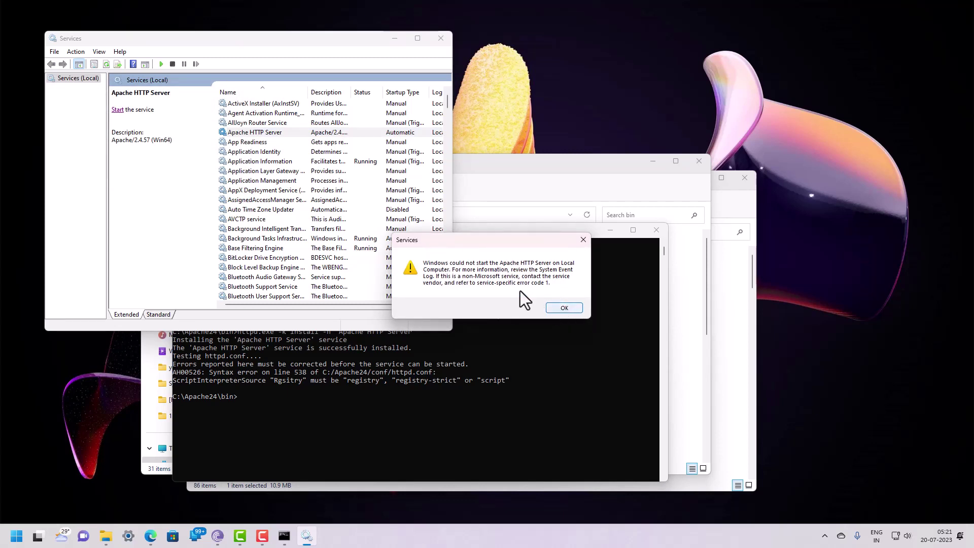
{"action": "left_click", "coordinate": [563, 307]}
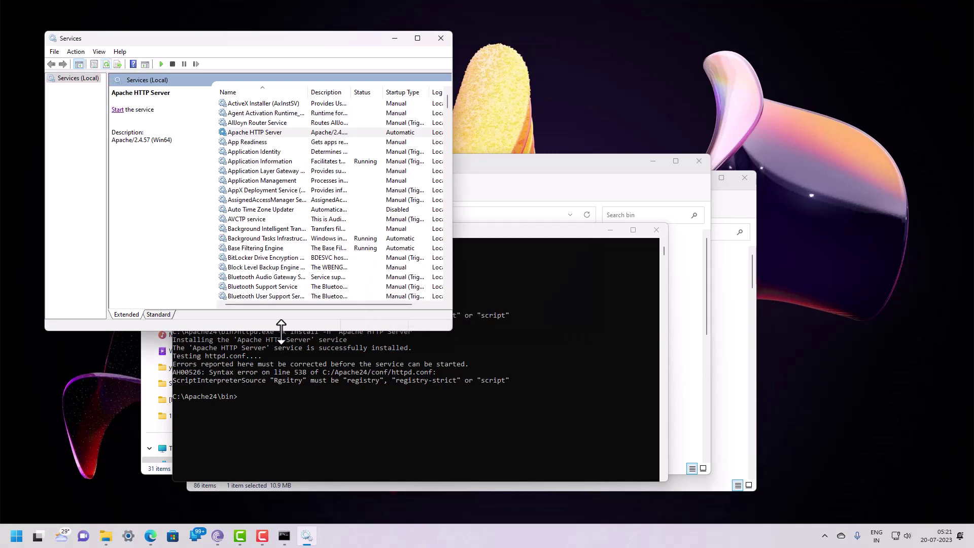
Examine the syntax error in the Command Prompt output, including the rejected value and the configuration file path.
{"action": "left_click", "coordinate": [272, 395]}
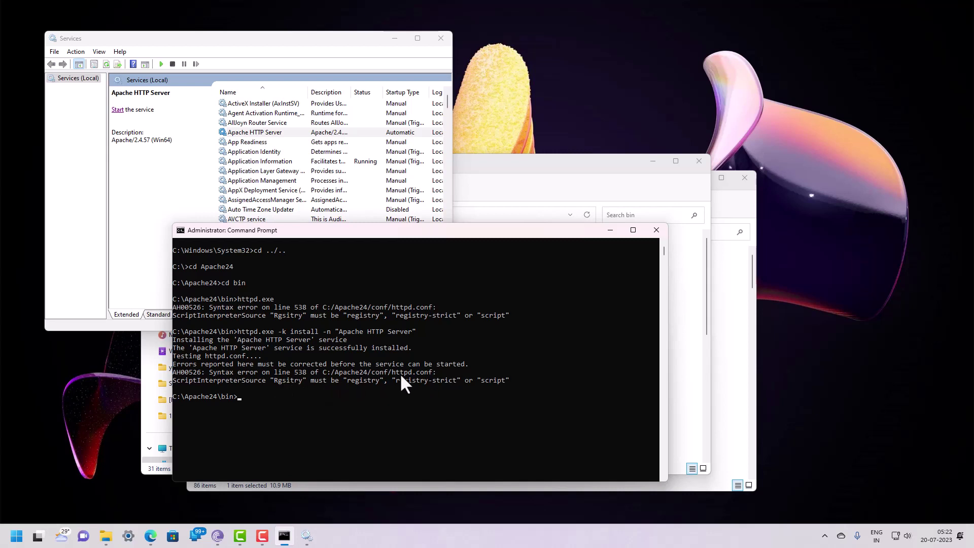
{"action": "left_click_drag", "start_coordinate": [341, 389], "coordinate": [392, 383]}
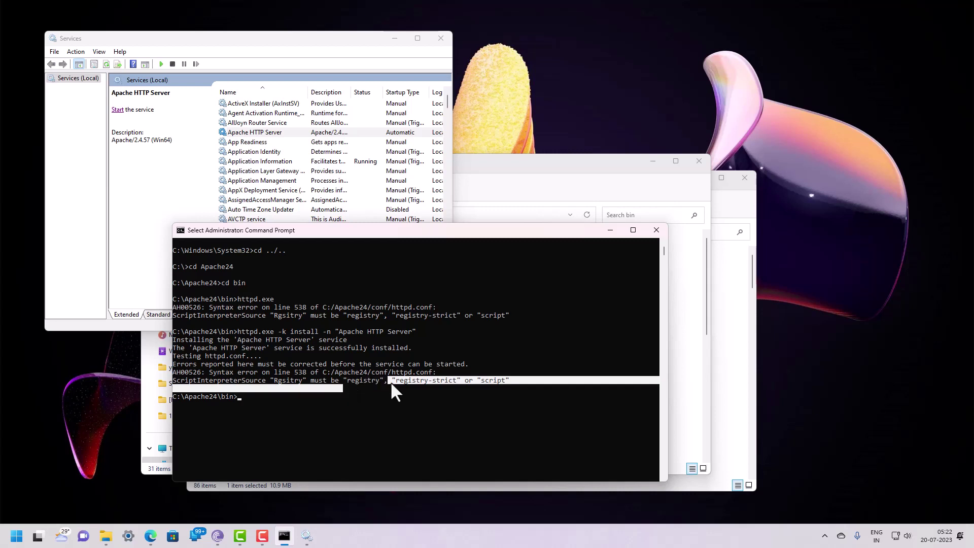
{"action": "left_click", "coordinate": [220, 373]}
{"action": "left_click_drag", "start_coordinate": [266, 378], "coordinate": [307, 376]}
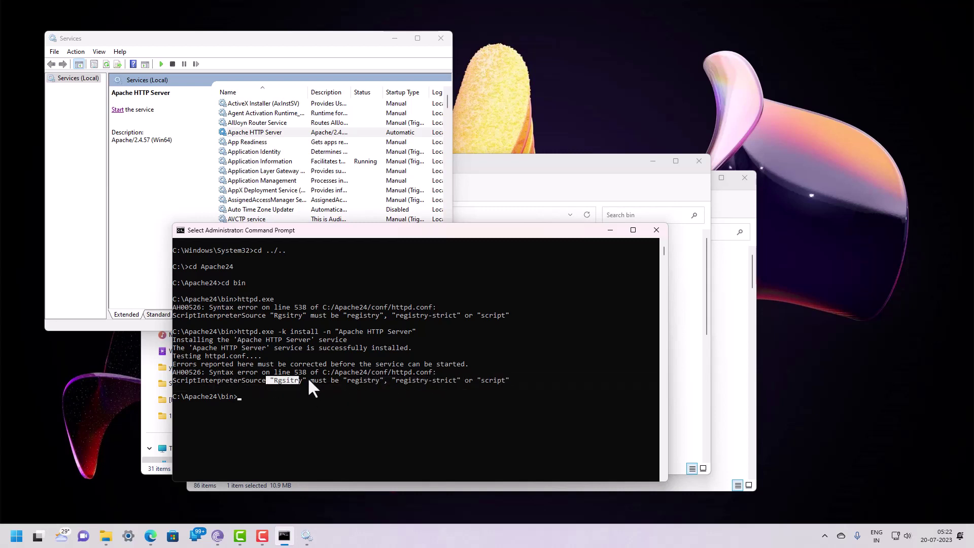
{"action": "left_click", "coordinate": [319, 382]}
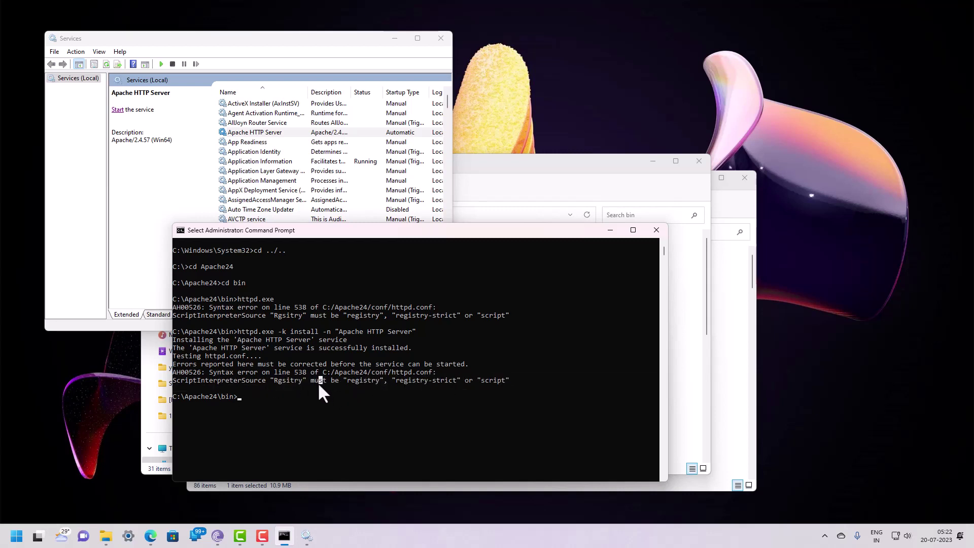
{"action": "left_click_drag", "start_coordinate": [320, 372], "coordinate": [395, 371]}
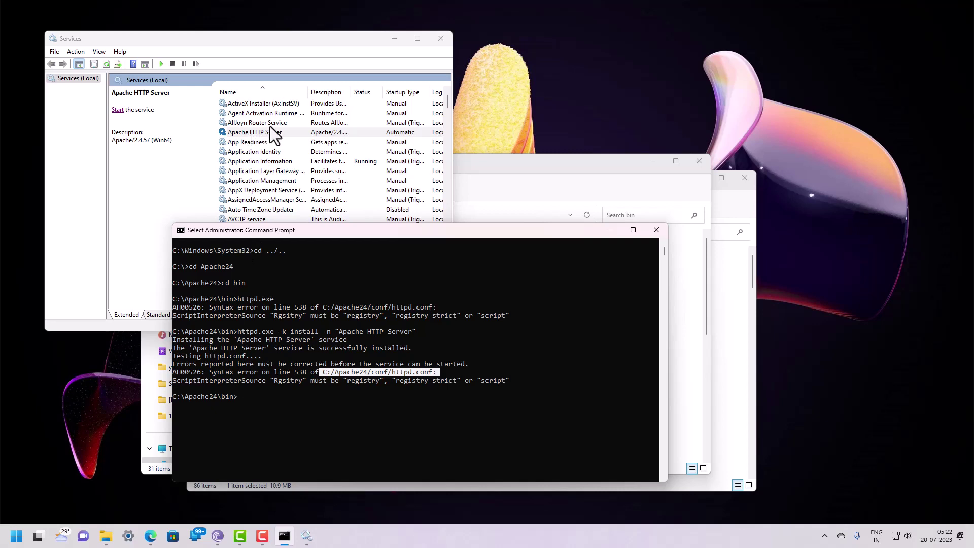
Minimize the Services window and open httpd.conf from C:\Apache24\conf in Notepad.
{"action": "left_click", "coordinate": [392, 40]}
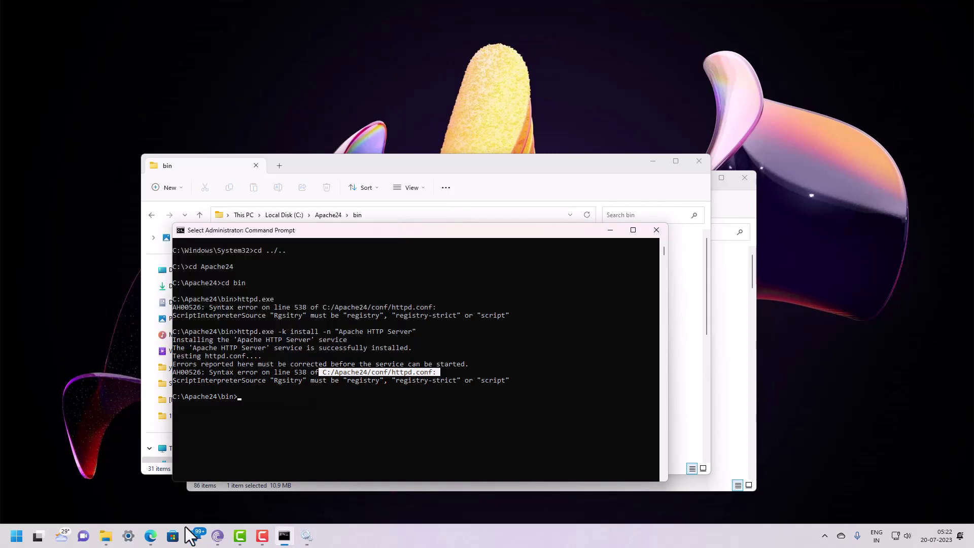
{"action": "left_click", "coordinate": [306, 161]}
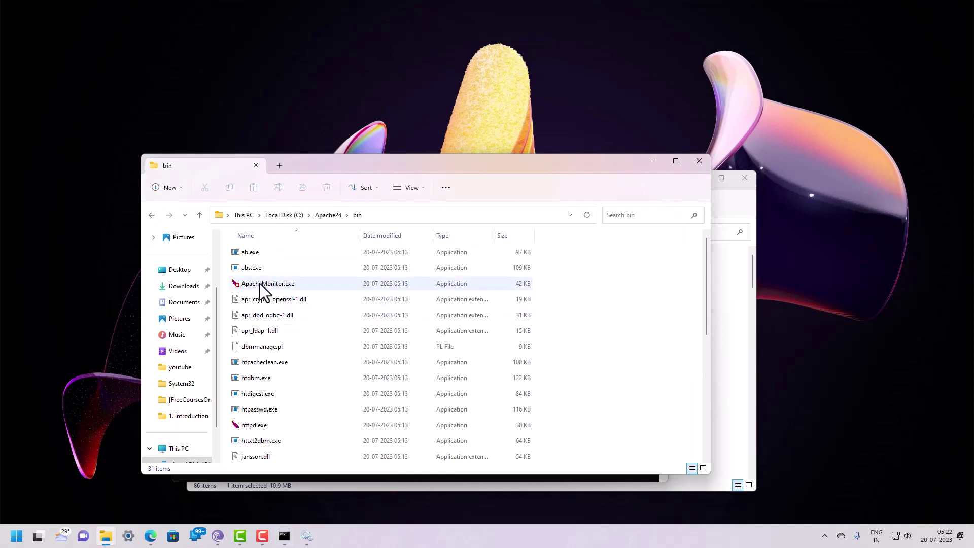
{"action": "left_click", "coordinate": [324, 215]}
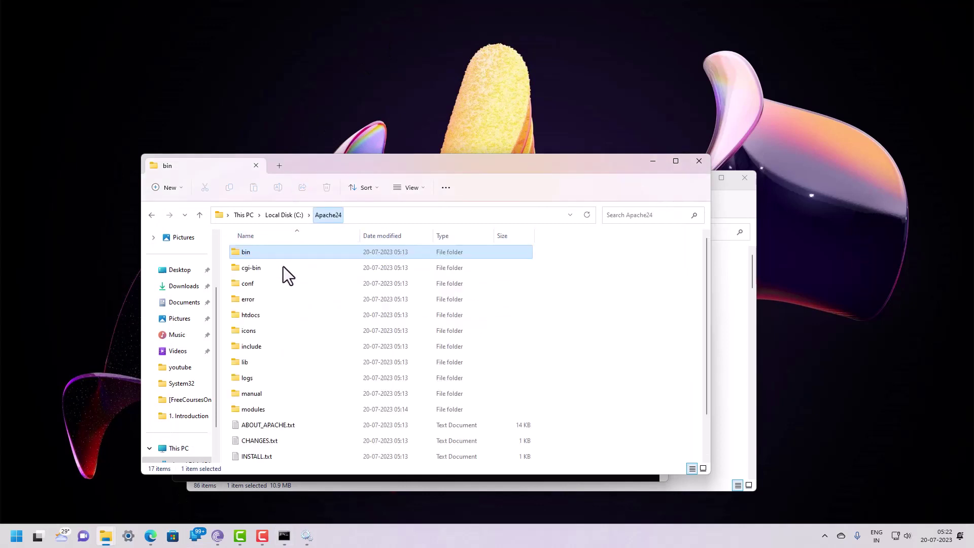
{"action": "double_click", "coordinate": [249, 284]}
{"action": "right_click", "coordinate": [256, 299]}
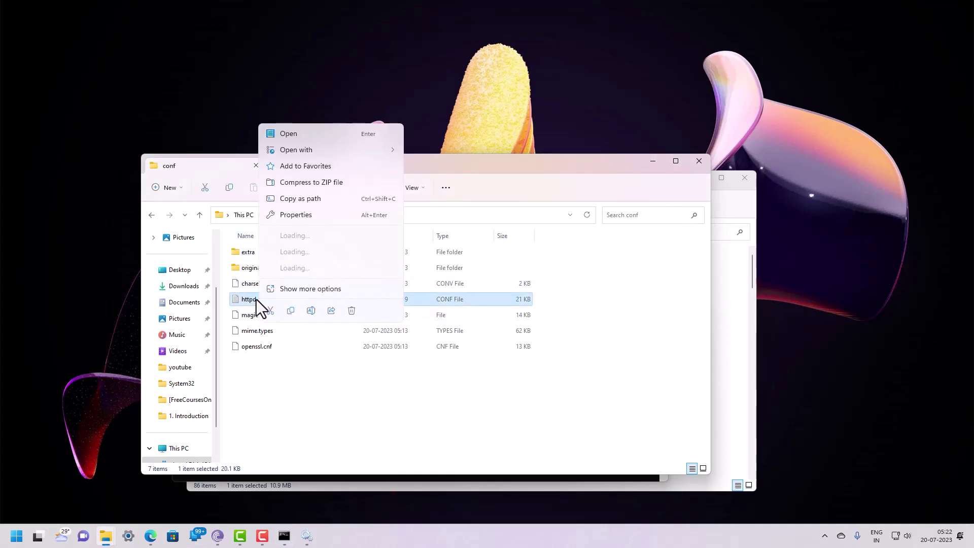
{"action": "left_click", "coordinate": [322, 447]}
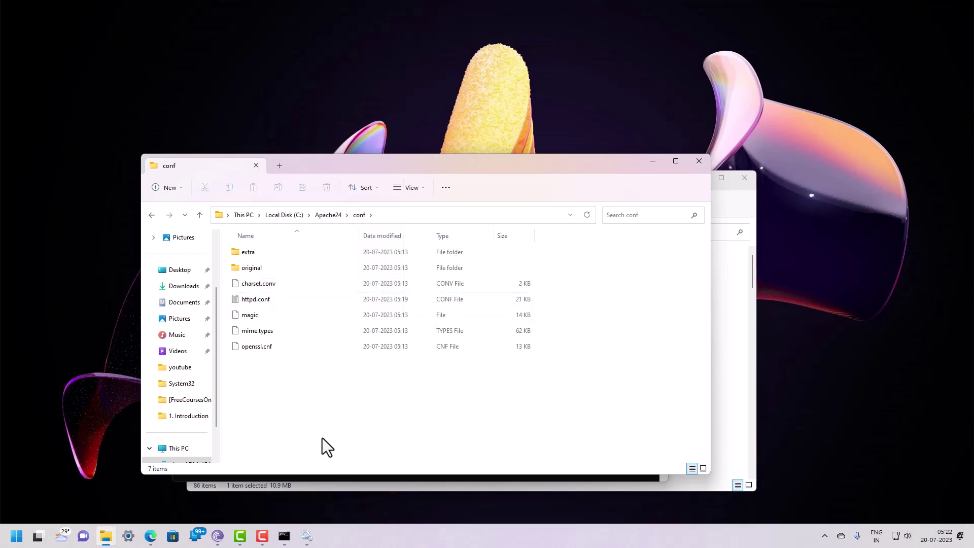
{"action": "right_click", "coordinate": [266, 300]}
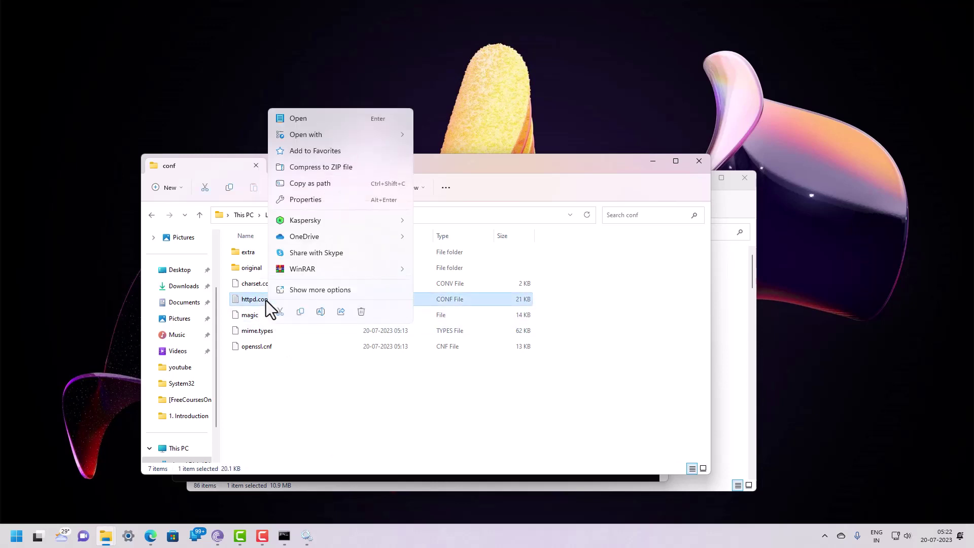
{"action": "left_click", "coordinate": [301, 121]}
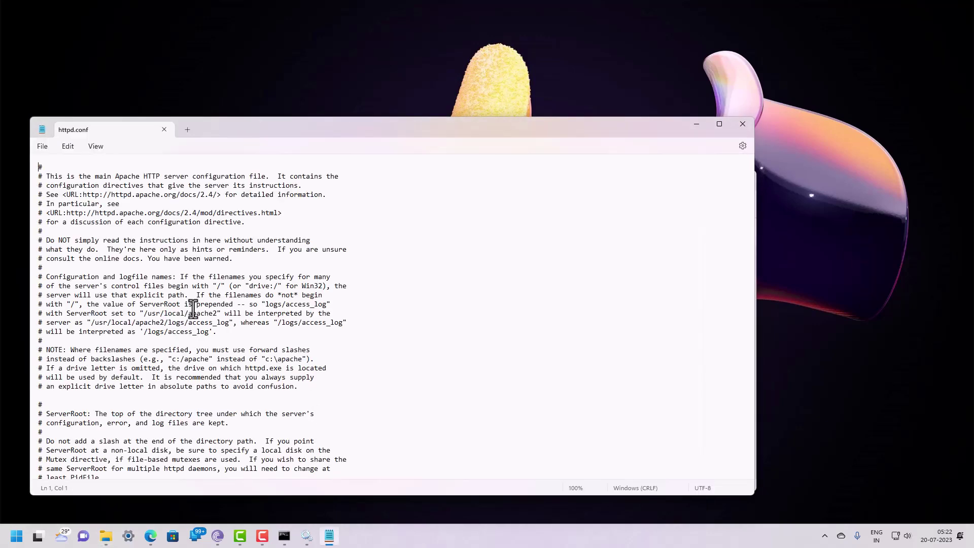
Save the file again as httpd.conf in C:\Apache24\conf with type All files, replacing the existing file.
{"action": "scroll", "coordinate": [203, 349], "scroll_direction": "down", "scroll_amount": 7}
{"action": "scroll", "coordinate": [203, 348], "scroll_direction": "down", "scroll_amount": 10}
{"action": "left_click", "coordinate": [43, 148]}
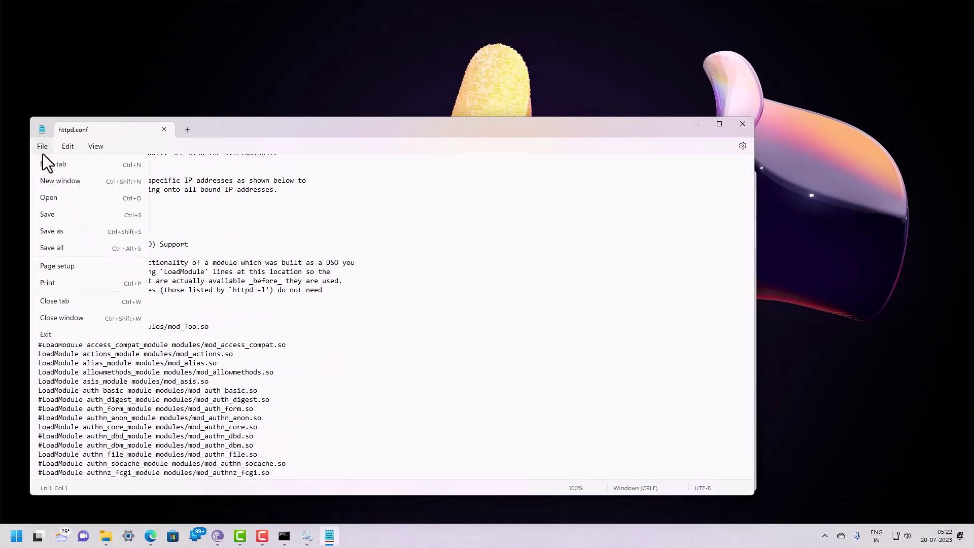
{"action": "left_click", "coordinate": [60, 232]}
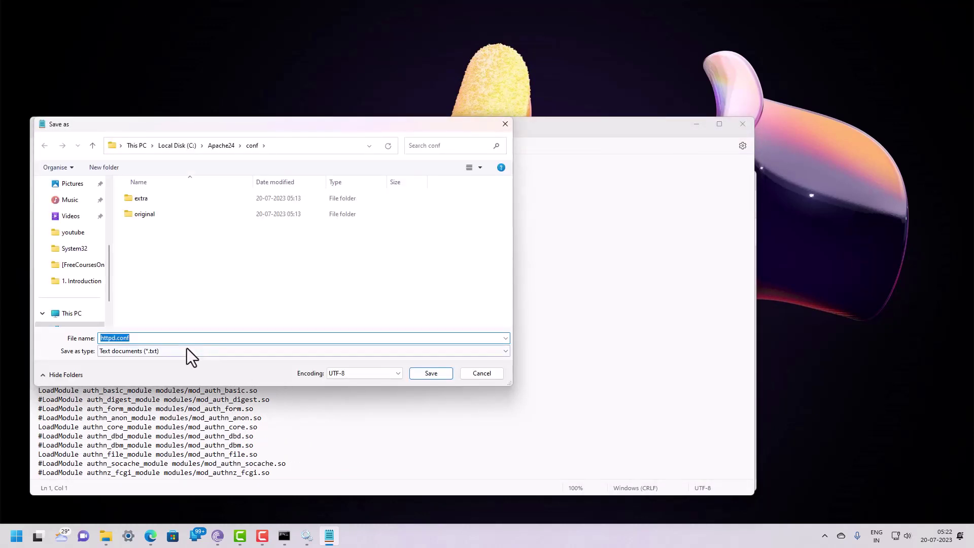
{"action": "left_click", "coordinate": [187, 350]}
{"action": "left_click", "coordinate": [151, 368]}
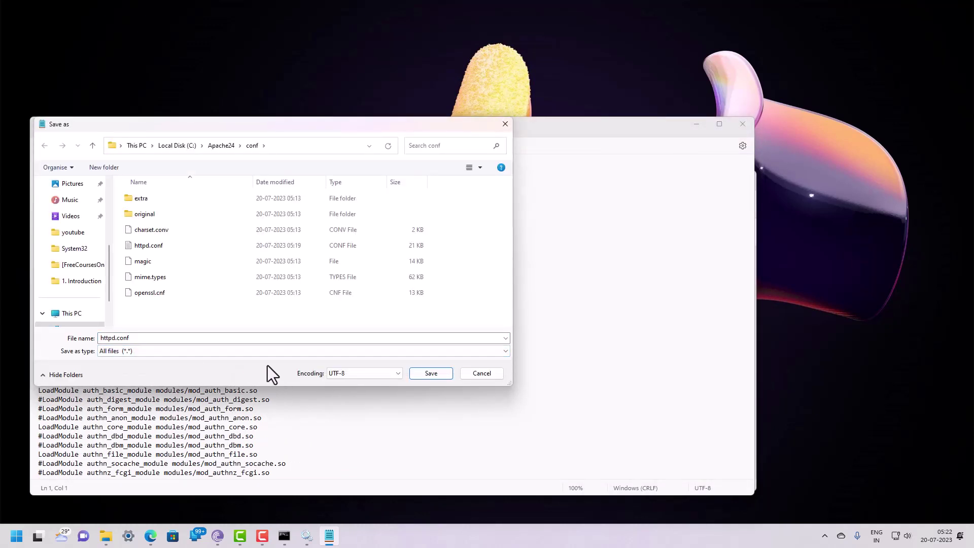
{"action": "left_click", "coordinate": [433, 373]}
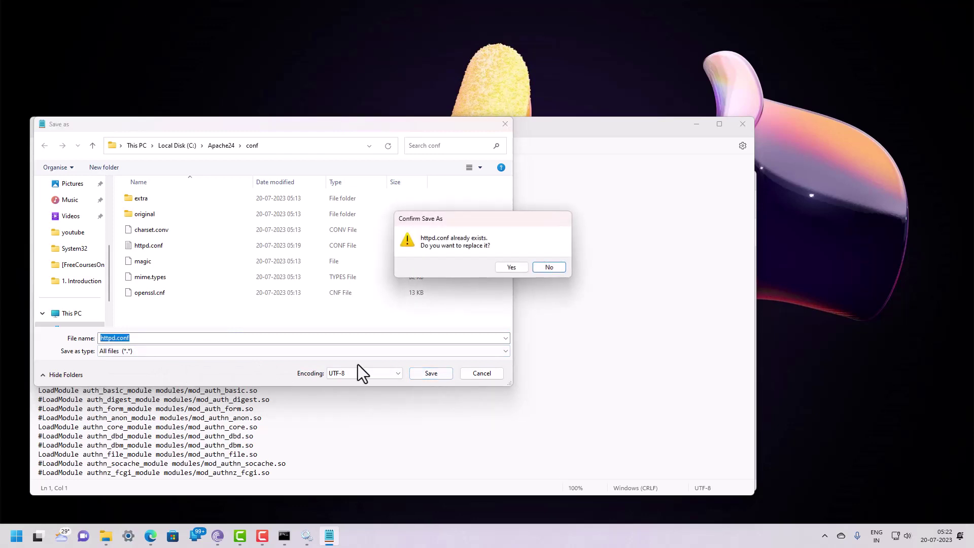
{"action": "left_click", "coordinate": [519, 266]}
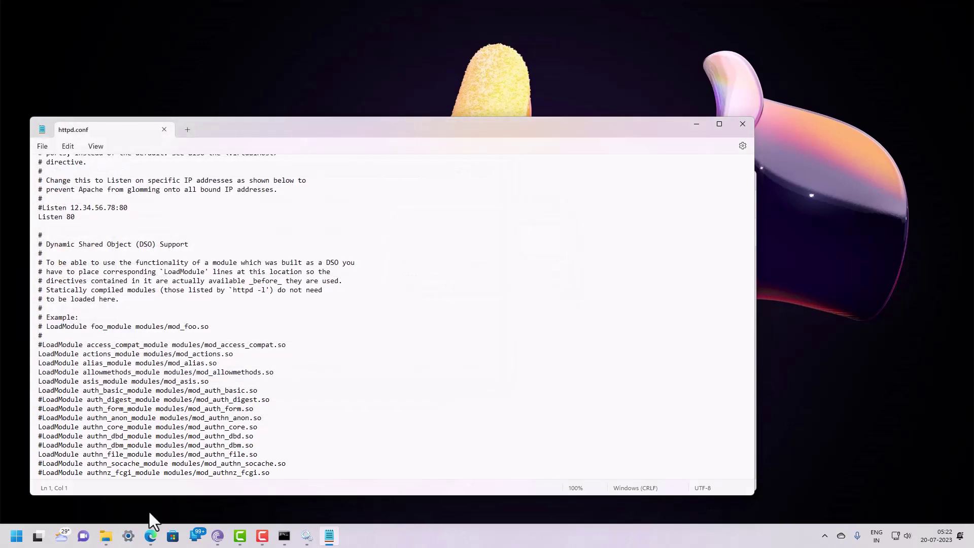
Browse from Local Disk (C:) to Apache24\conf in File Explorer and reopen httpd.conf.
{"action": "mouse_move", "coordinate": [105, 539]}
{"action": "left_click", "coordinate": [141, 483]}
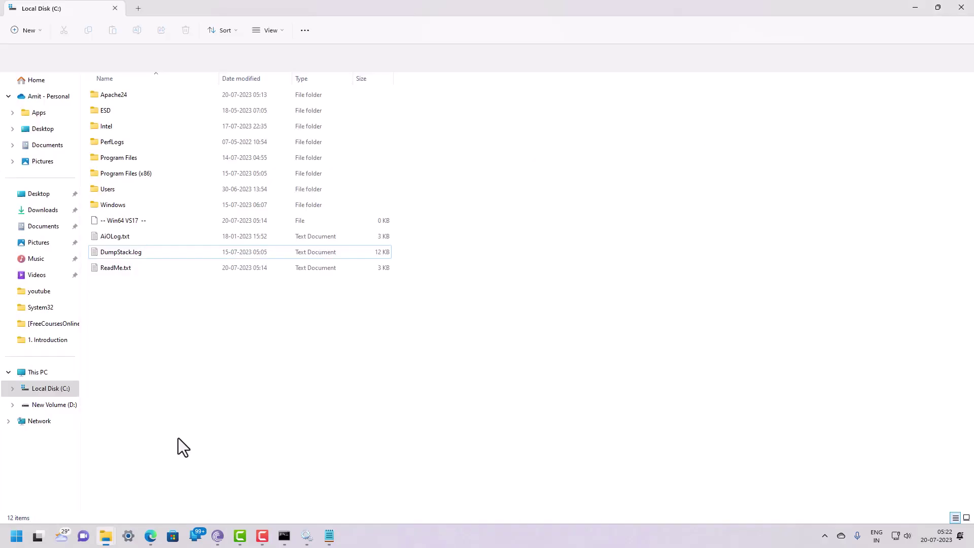
{"action": "left_click", "coordinate": [109, 93]}
{"action": "double_click", "coordinate": [109, 93]}
{"action": "double_click", "coordinate": [109, 131]}
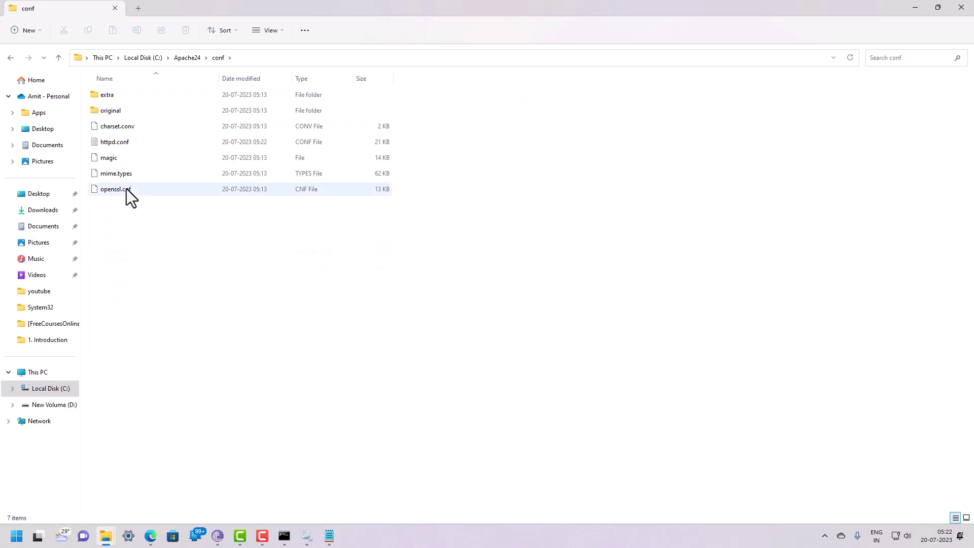
{"action": "right_click", "coordinate": [114, 148]}
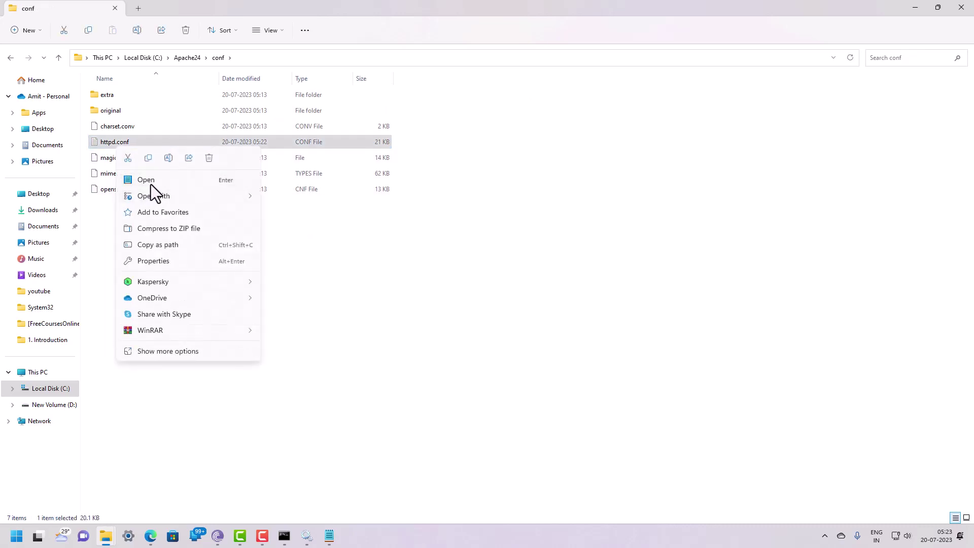
{"action": "left_click", "coordinate": [150, 185]}
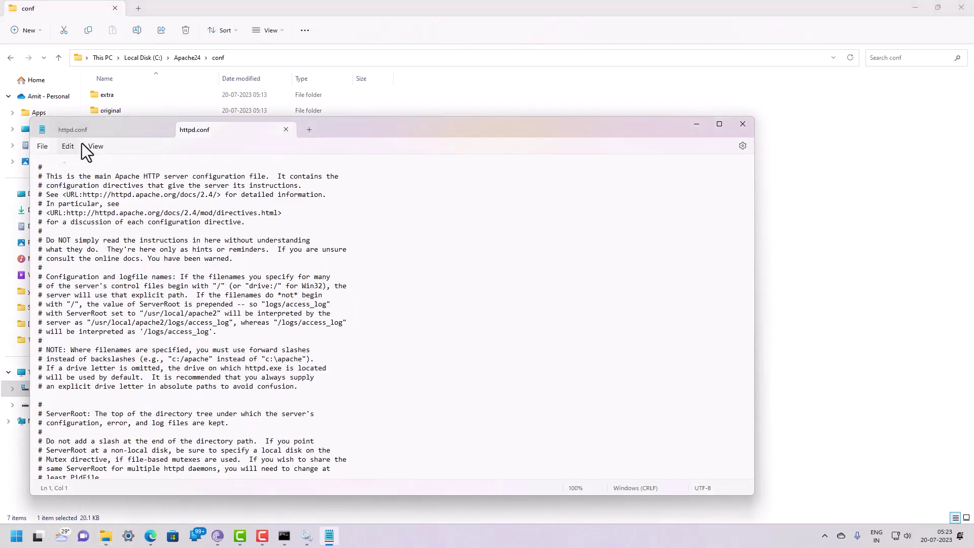
Close the duplicate httpd.conf tab and prepare to save the file as httpd.conf in C:\Apache24\conf with type All files.
{"action": "left_click", "coordinate": [164, 129]}
{"action": "left_click", "coordinate": [44, 147]}
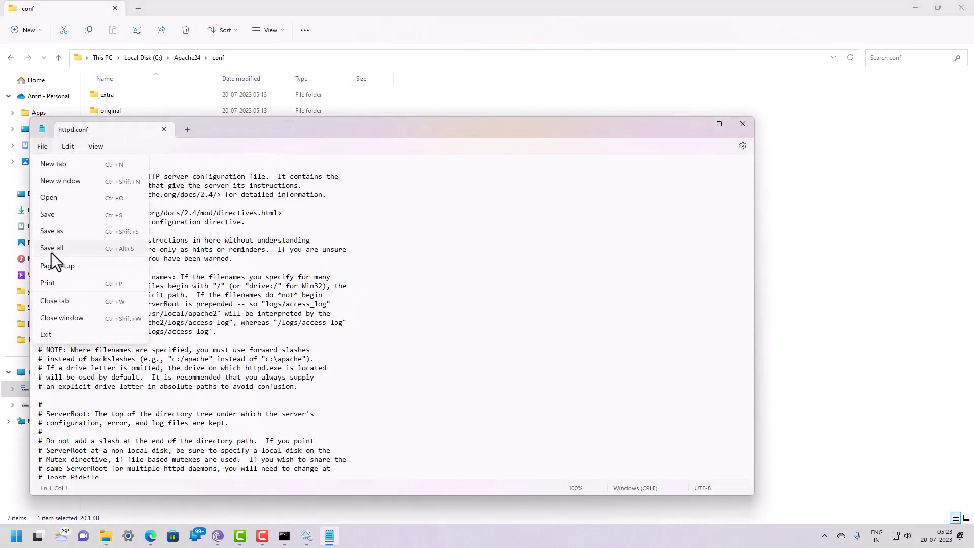
{"action": "left_click", "coordinate": [60, 237]}
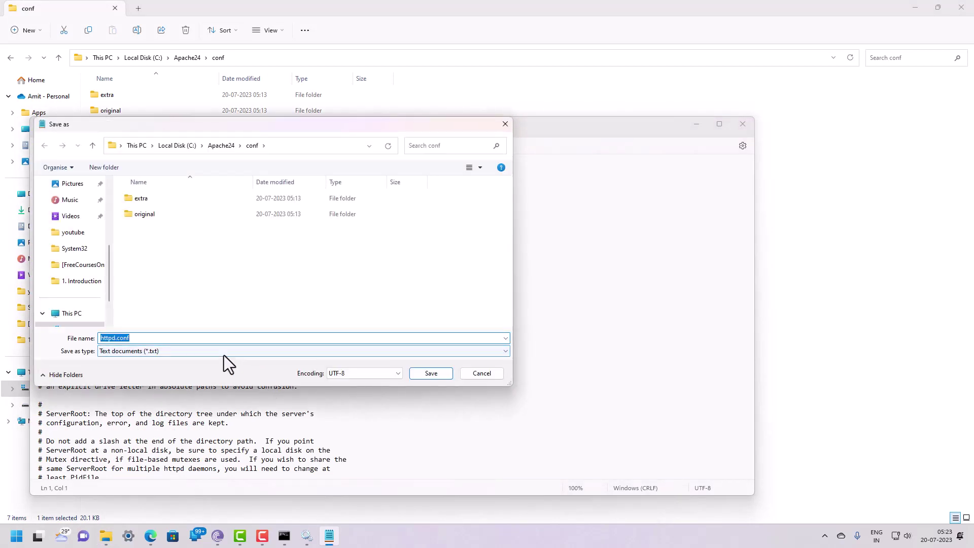
{"action": "left_click", "coordinate": [213, 352]}
{"action": "left_click", "coordinate": [160, 369]}
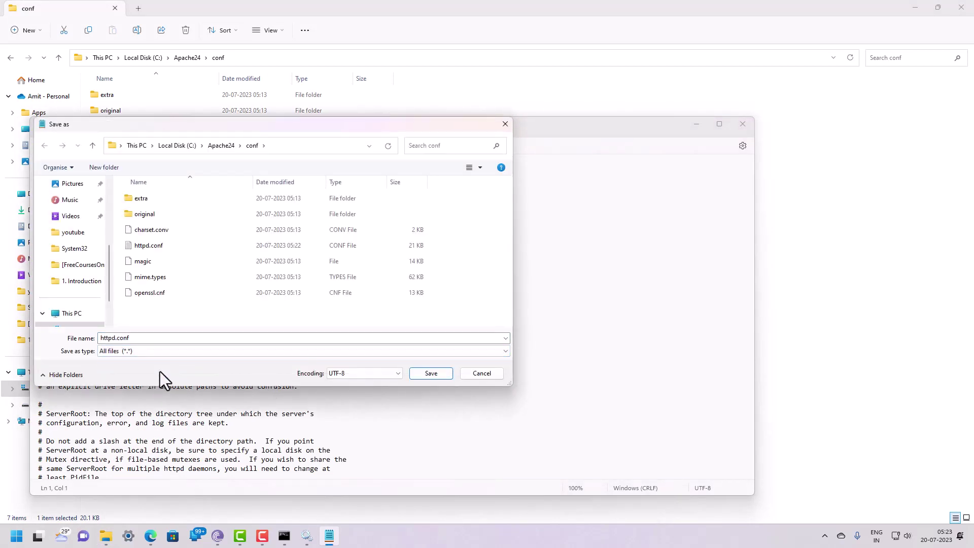
{"action": "left_click", "coordinate": [140, 339]}
{"action": "left_click", "coordinate": [140, 339]}
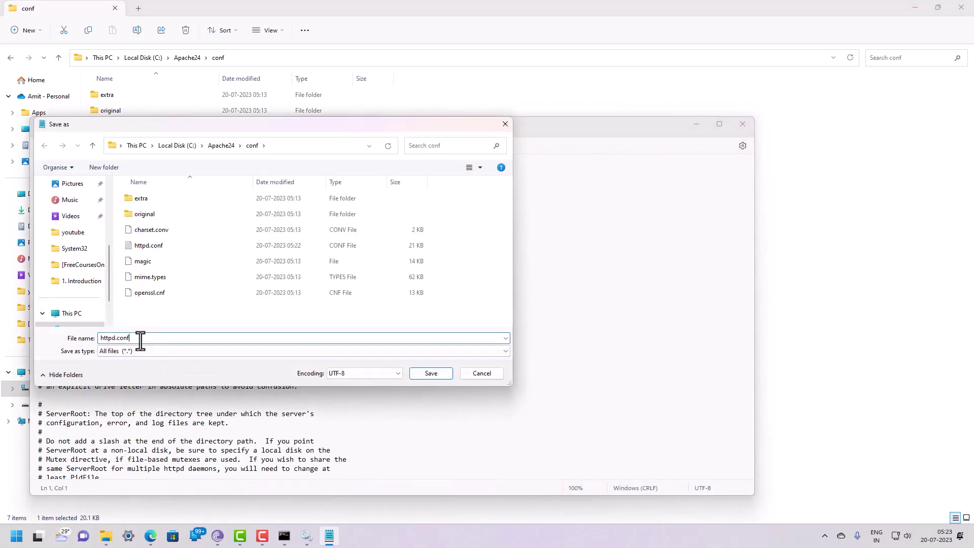
{"action": "left_click", "coordinate": [161, 248]}
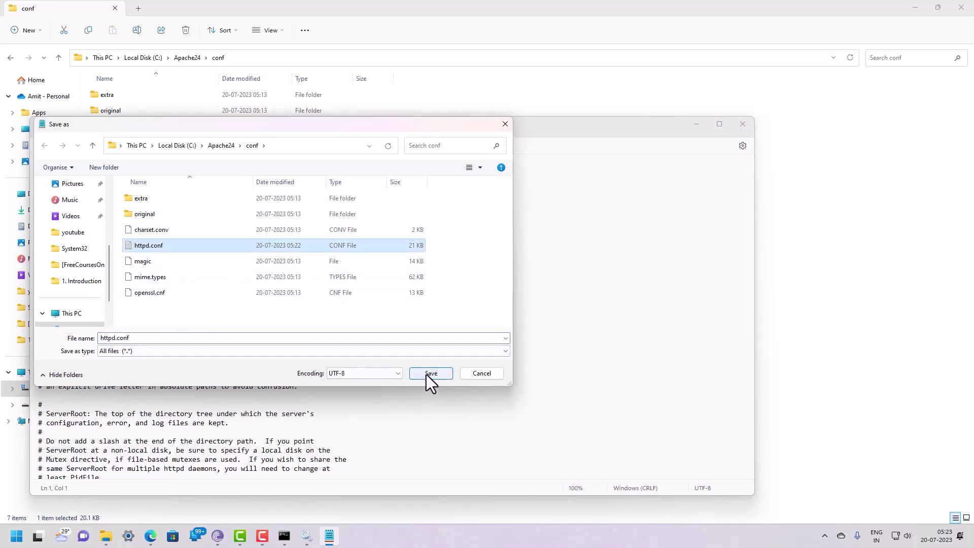
Open the properties of httpd.conf, tick Unblock without applying it, and view the default app choices for .conf files.
{"action": "right_click", "coordinate": [167, 247]}
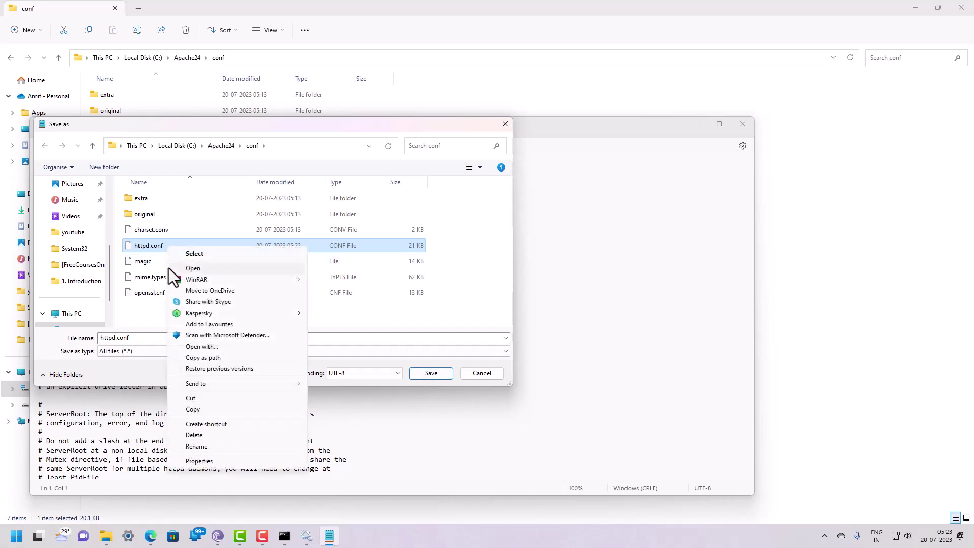
{"action": "left_click", "coordinate": [204, 462]}
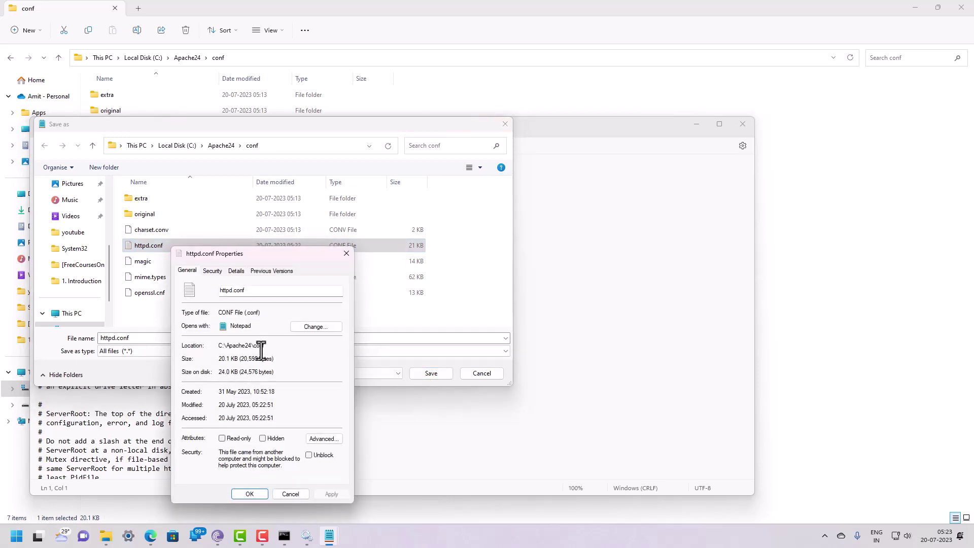
{"action": "left_click", "coordinate": [308, 455]}
{"action": "left_click", "coordinate": [309, 328]}
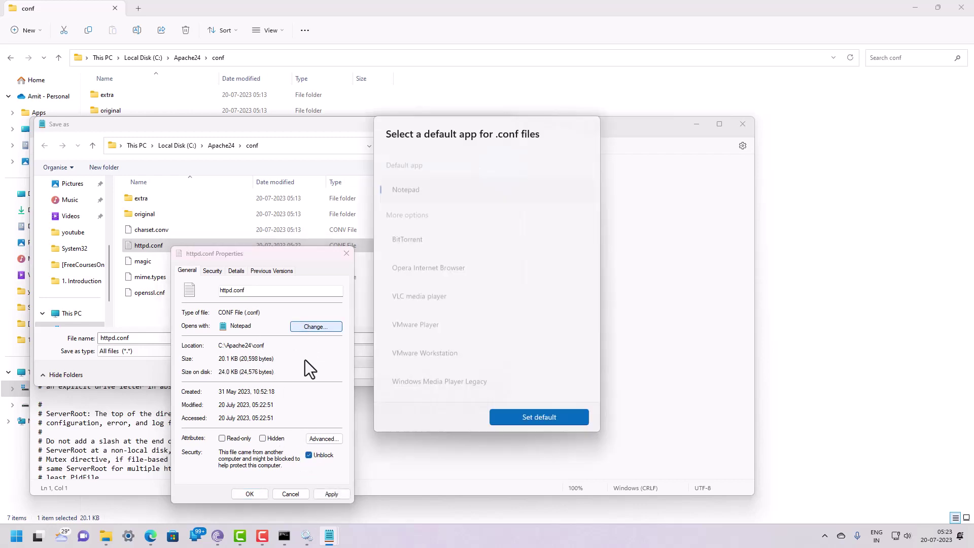
{"action": "left_click", "coordinate": [605, 444]}
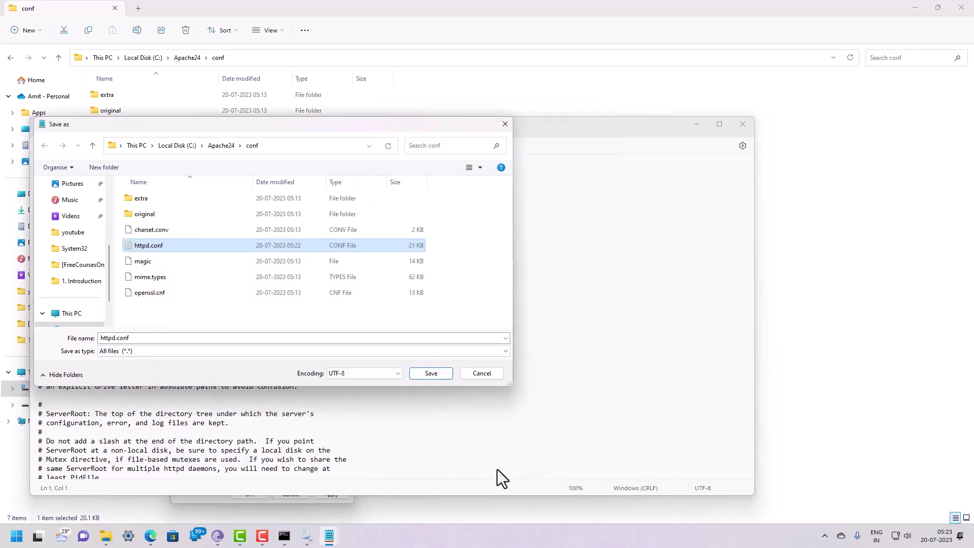
Save the configuration as httpd.conf with type All files, replacing the existing file.
{"action": "right_click", "coordinate": [150, 248]}
{"action": "left_click", "coordinate": [122, 364]}
{"action": "left_click", "coordinate": [136, 355]}
{"action": "left_click", "coordinate": [132, 366]}
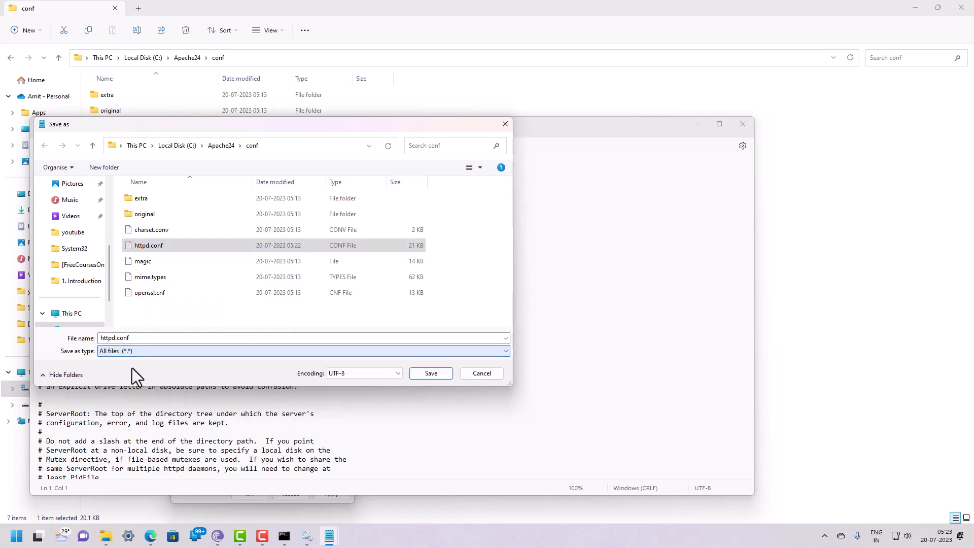
{"action": "double_click", "coordinate": [131, 338]}
{"action": "left_click", "coordinate": [131, 338]}
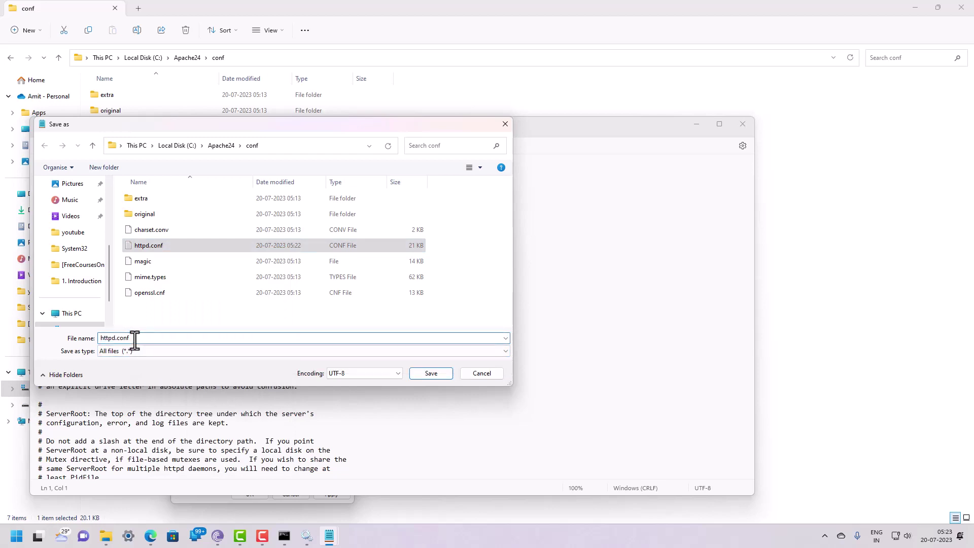
{"action": "left_click", "coordinate": [432, 374]}
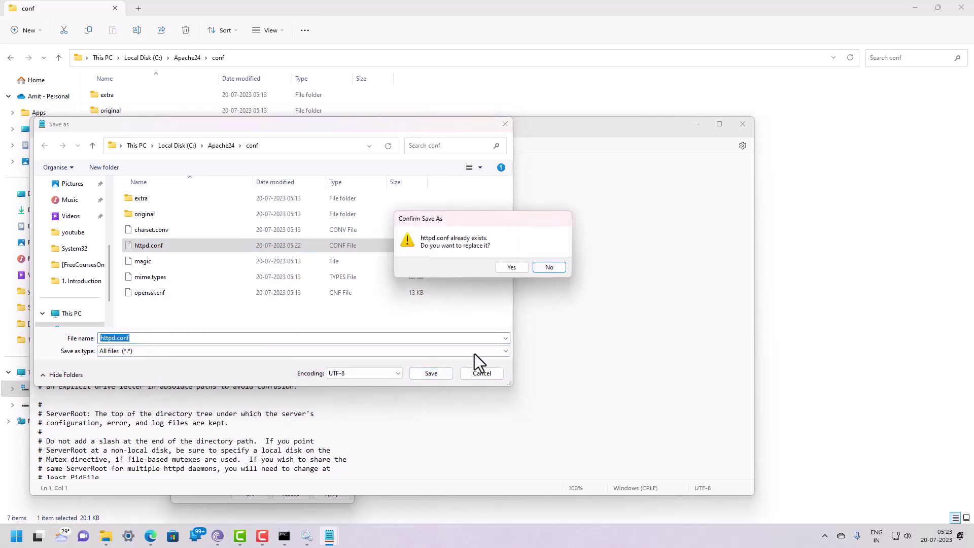
{"action": "left_click", "coordinate": [515, 268]}
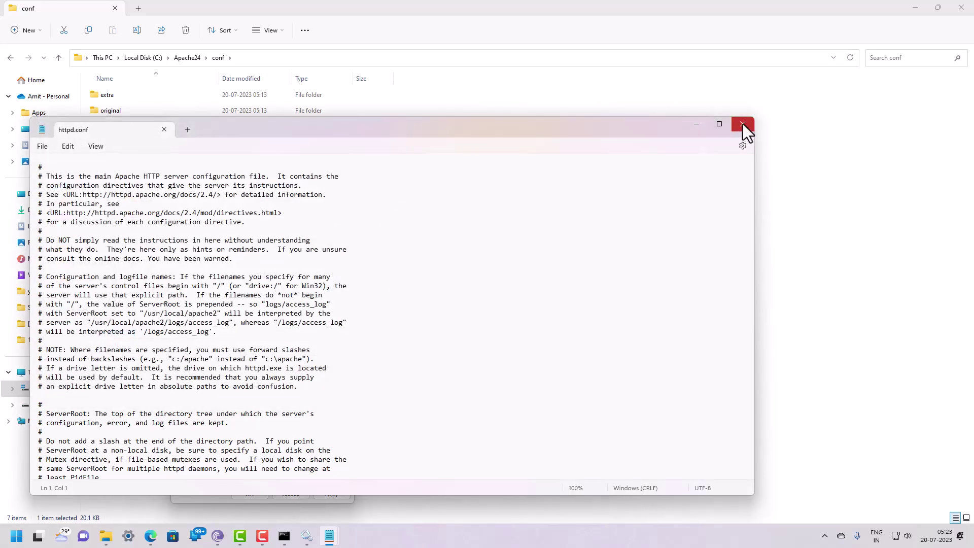
Close Notepad and reopen httpd.conf from the conf folder in File Explorer.
{"action": "left_click", "coordinate": [743, 124]}
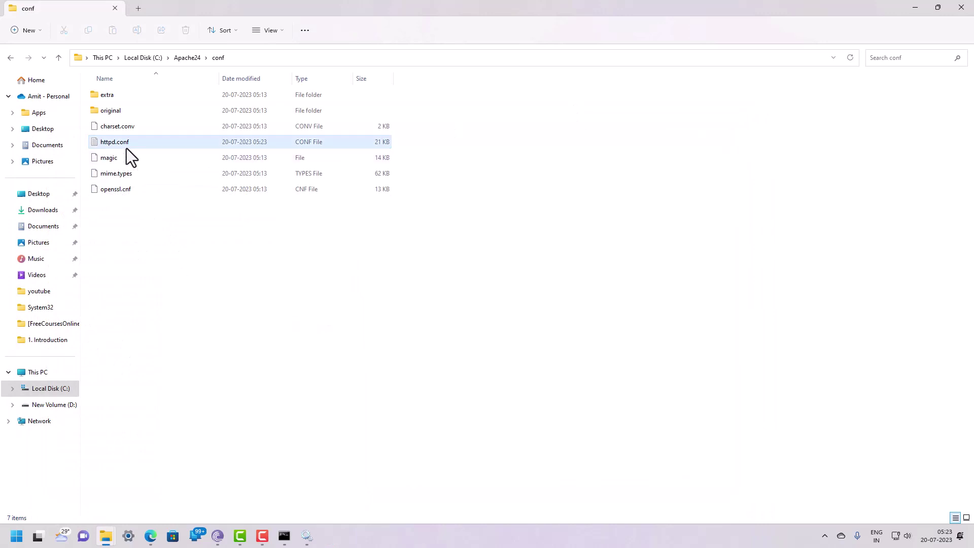
{"action": "left_click", "coordinate": [247, 59]}
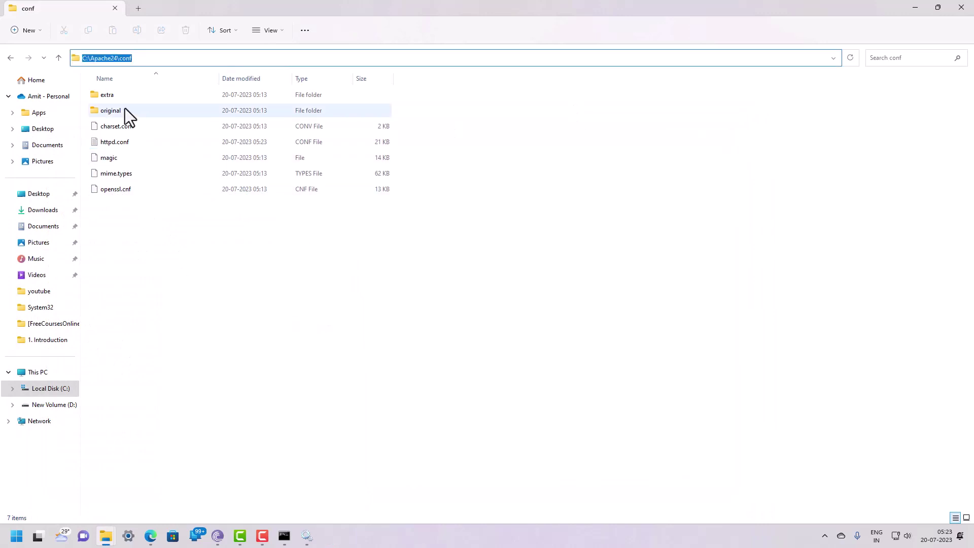
{"action": "right_click", "coordinate": [103, 143]}
{"action": "right_click", "coordinate": [103, 144]}
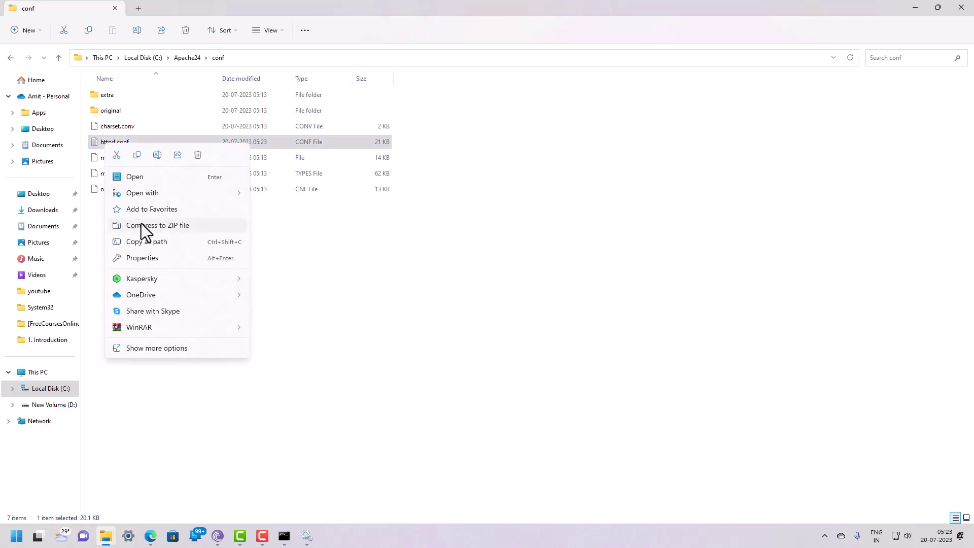
{"action": "left_click", "coordinate": [144, 178]}
Change the misspelled ScriptInterpreterSource value on the last line of httpd.conf to Registry.
{"action": "scroll", "coordinate": [193, 289], "scroll_direction": "down", "scroll_amount": 20}
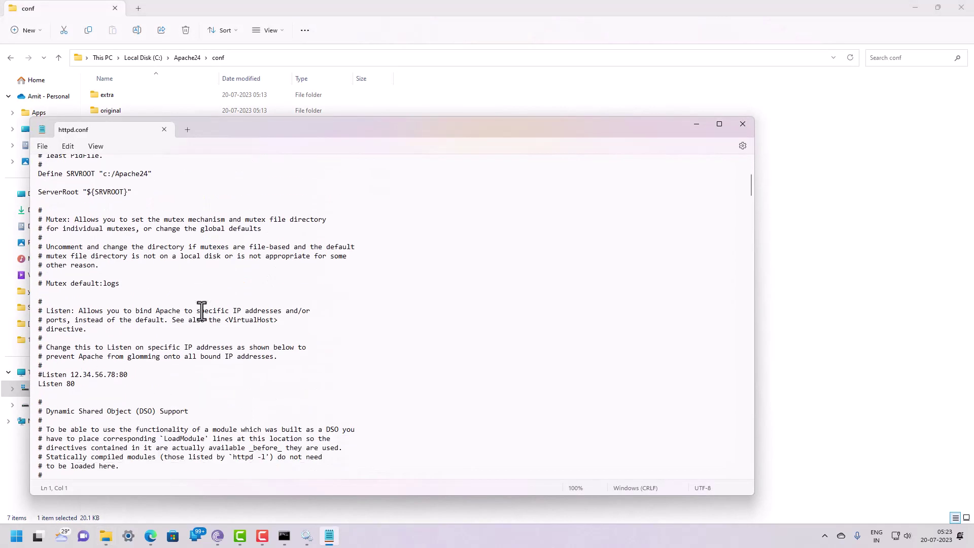
{"action": "scroll", "coordinate": [202, 311], "scroll_direction": "down", "scroll_amount": 20}
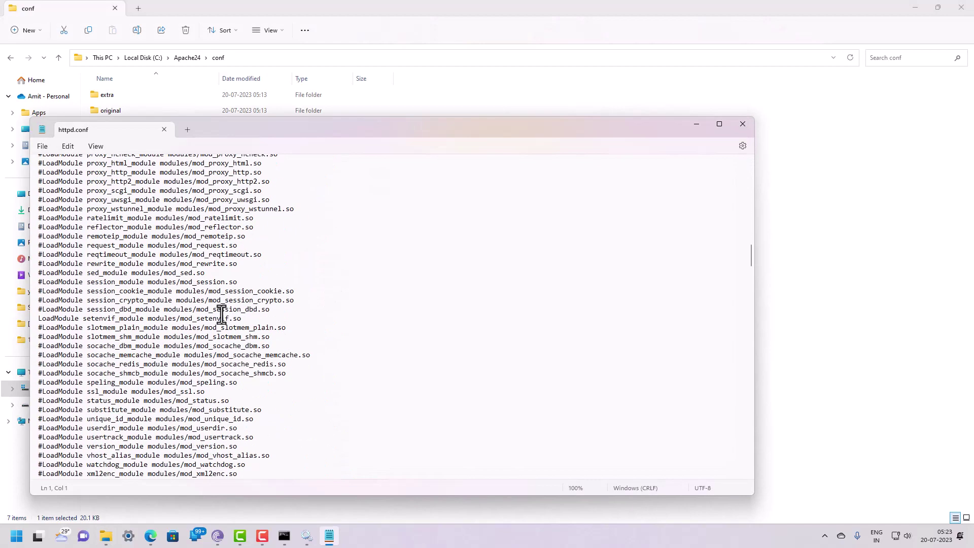
{"action": "left_click", "coordinate": [157, 311]}
{"action": "scroll", "coordinate": [160, 319], "scroll_direction": "down", "scroll_amount": 2}
{"action": "scroll", "coordinate": [161, 318], "scroll_direction": "down", "scroll_amount": 2}
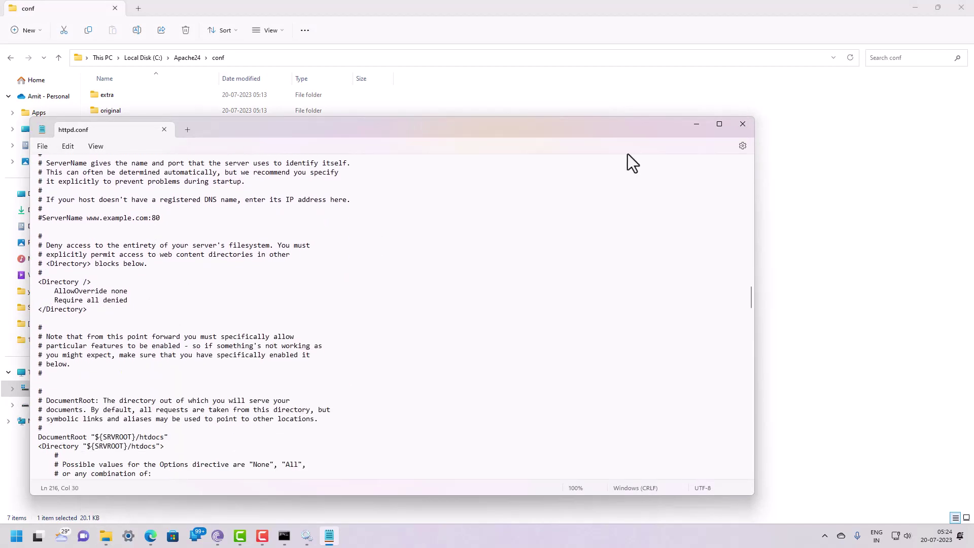
{"action": "left_click", "coordinate": [684, 166]}
{"action": "key", "text": "ctrl+End"}
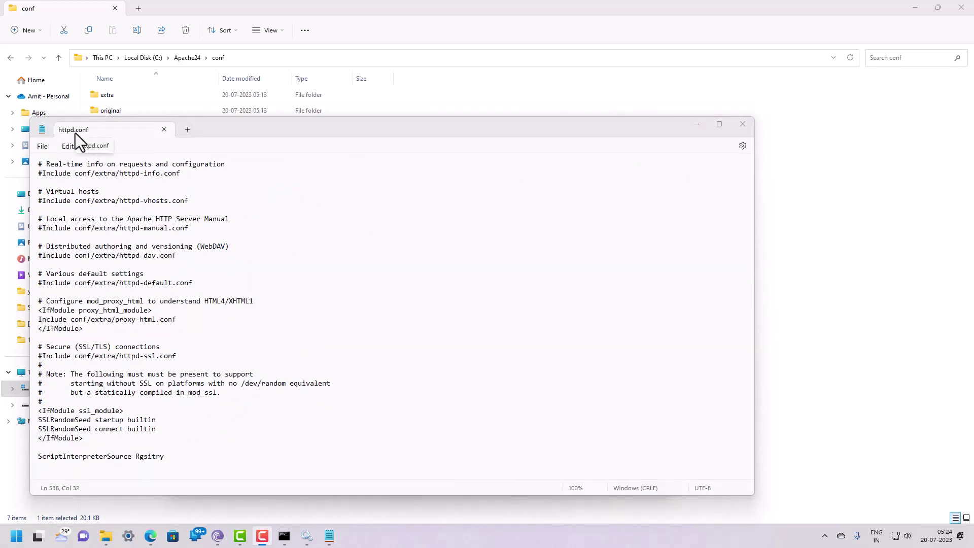
{"action": "left_click", "coordinate": [145, 458]}
{"action": "double_click", "coordinate": [138, 458]}
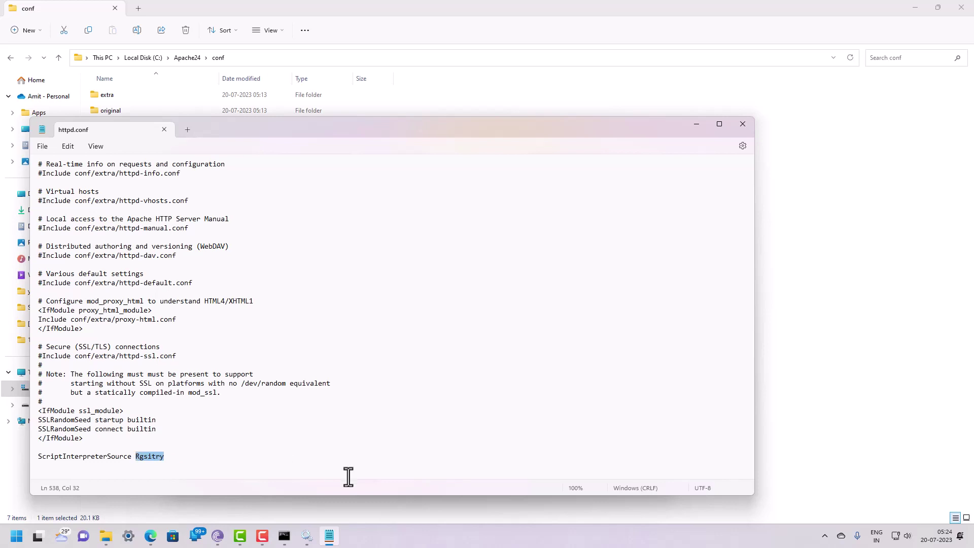
{"action": "type", "text": "REgistry"}
{"action": "left_click", "coordinate": [143, 457]}
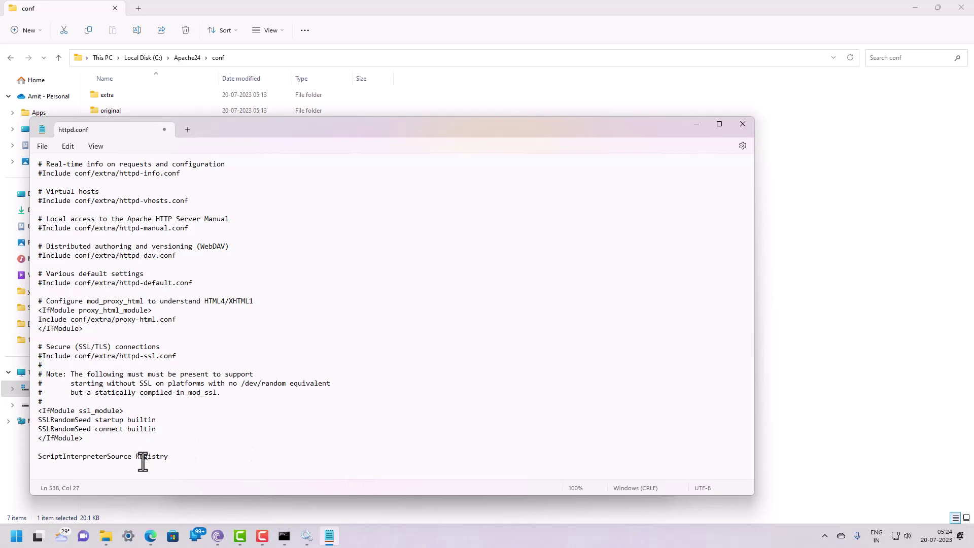
{"action": "key", "text": "BackSpace"}
{"action": "type", "text": "e"}
Save httpd.conf, and close the File Explorer window and Notepad.
{"action": "left_click", "coordinate": [239, 429]}
{"action": "left_click", "coordinate": [45, 145]}
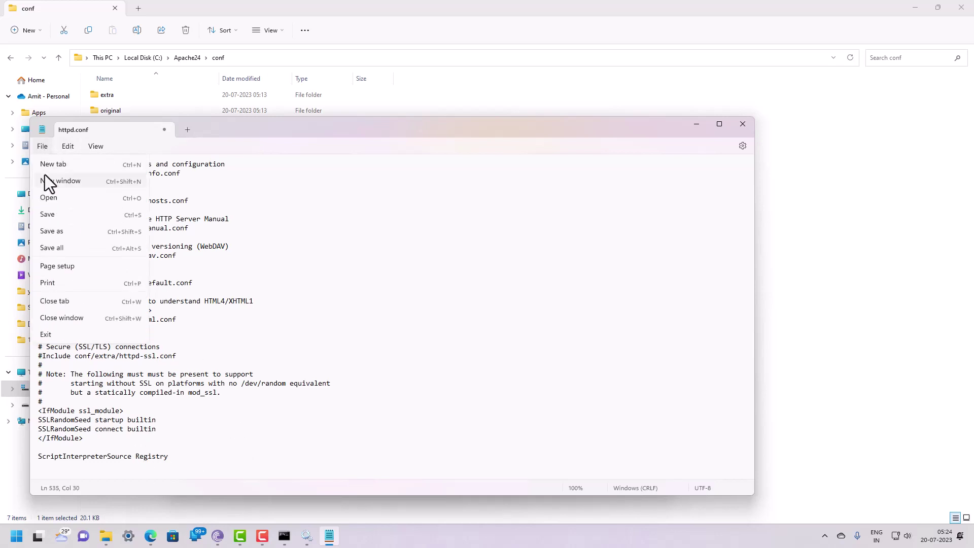
{"action": "left_click", "coordinate": [52, 217]}
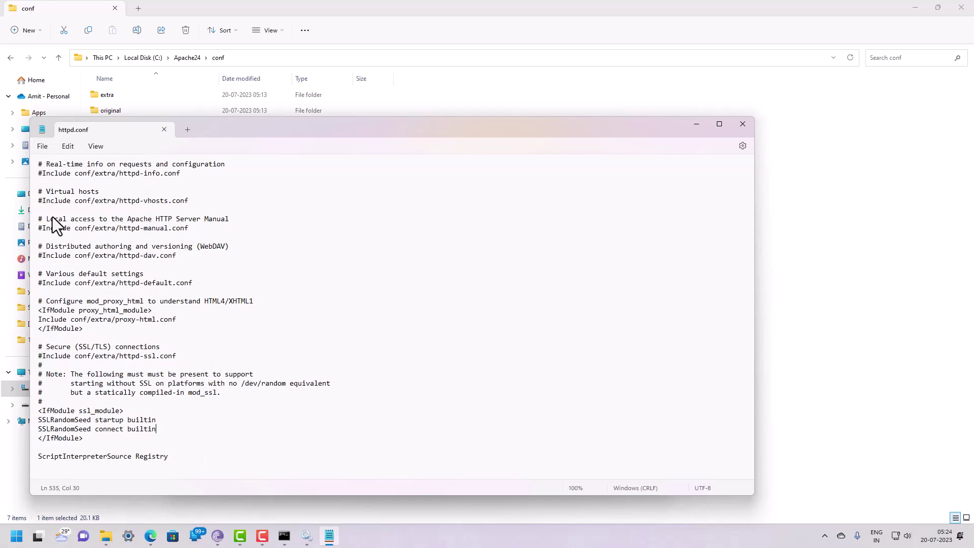
{"action": "left_click", "coordinate": [961, 8]}
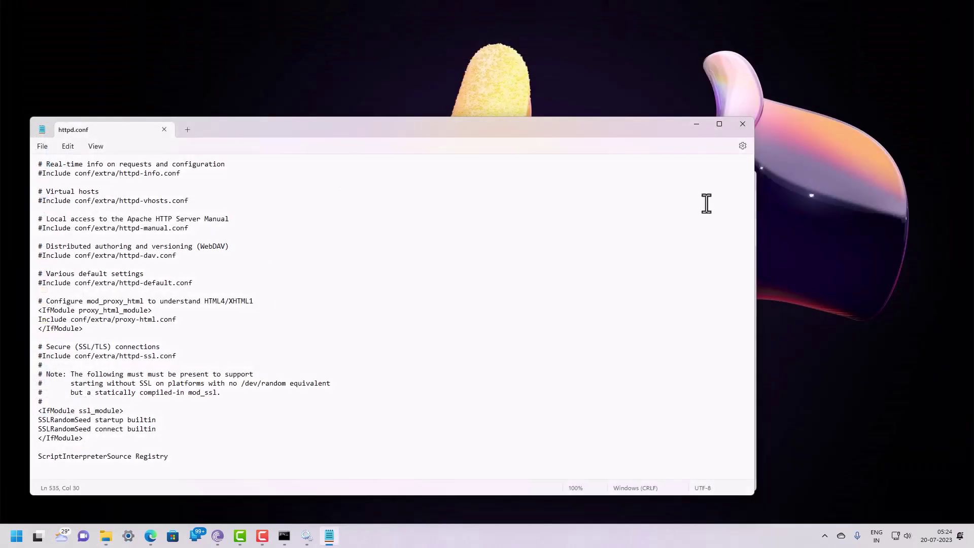
{"action": "left_click", "coordinate": [743, 123]}
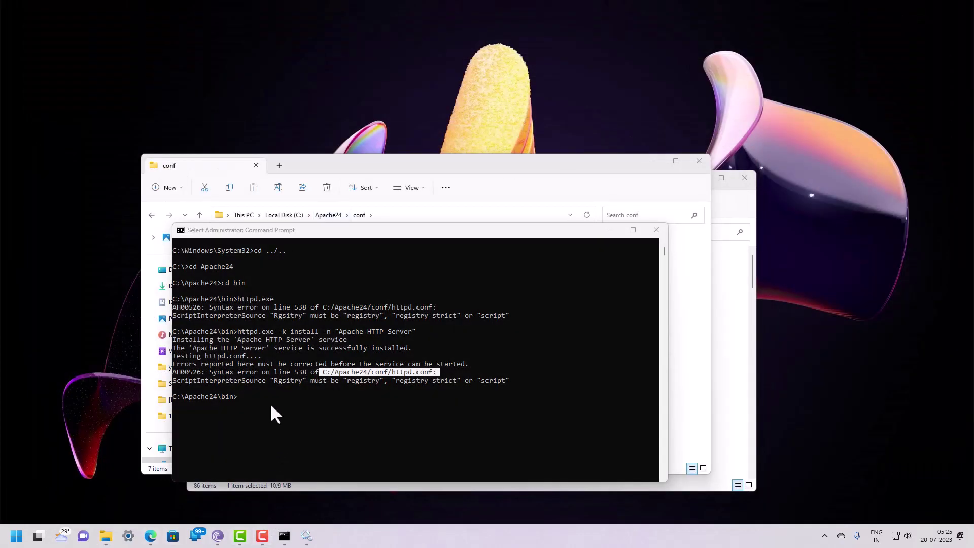
Switch to the Services window and start the Apache HTTP Server service.
{"action": "left_click", "coordinate": [307, 541]}
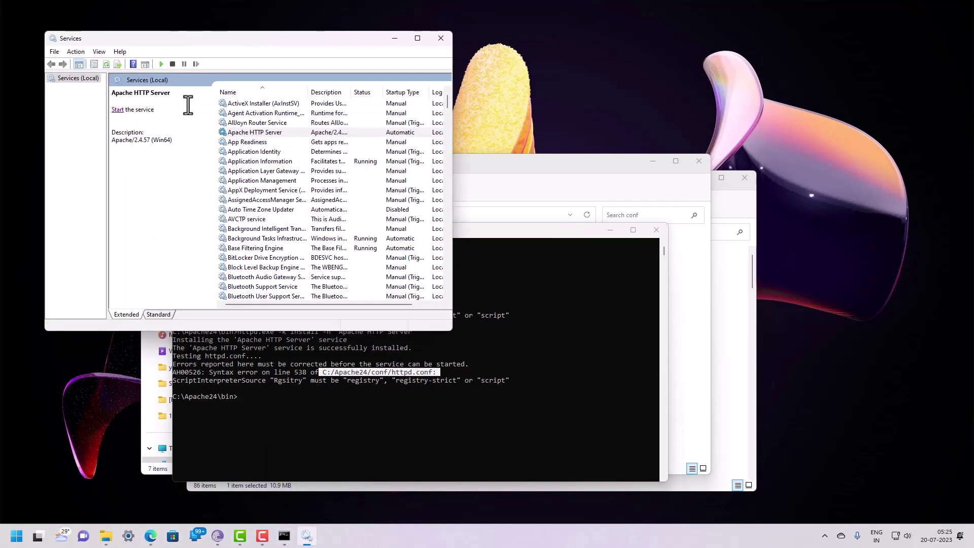
{"action": "right_click", "coordinate": [251, 130]}
{"action": "left_click", "coordinate": [269, 136]}
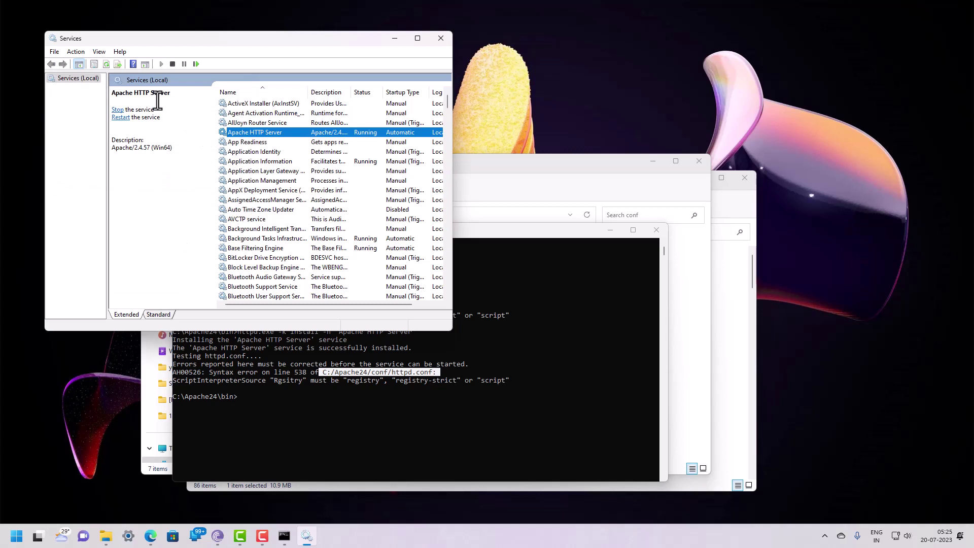
{"action": "left_click", "coordinate": [146, 221]}
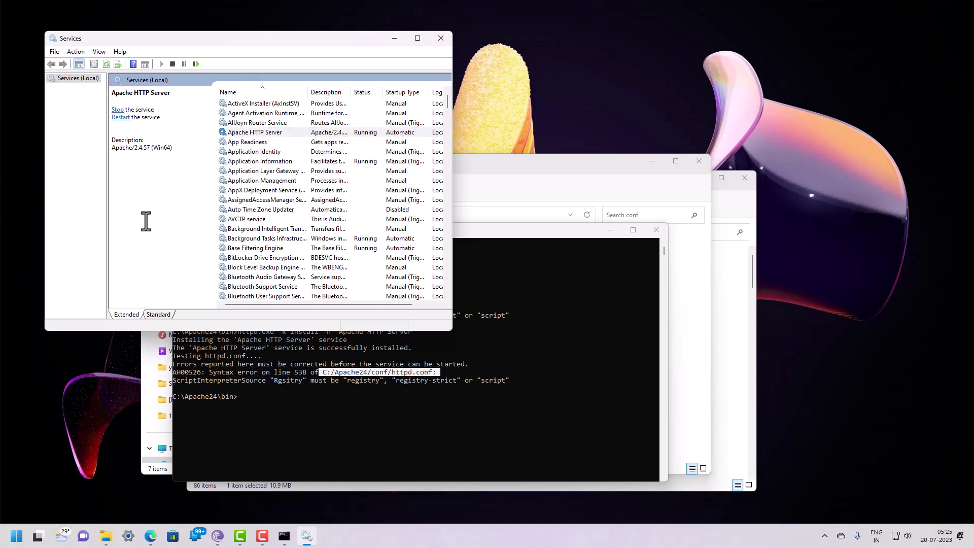